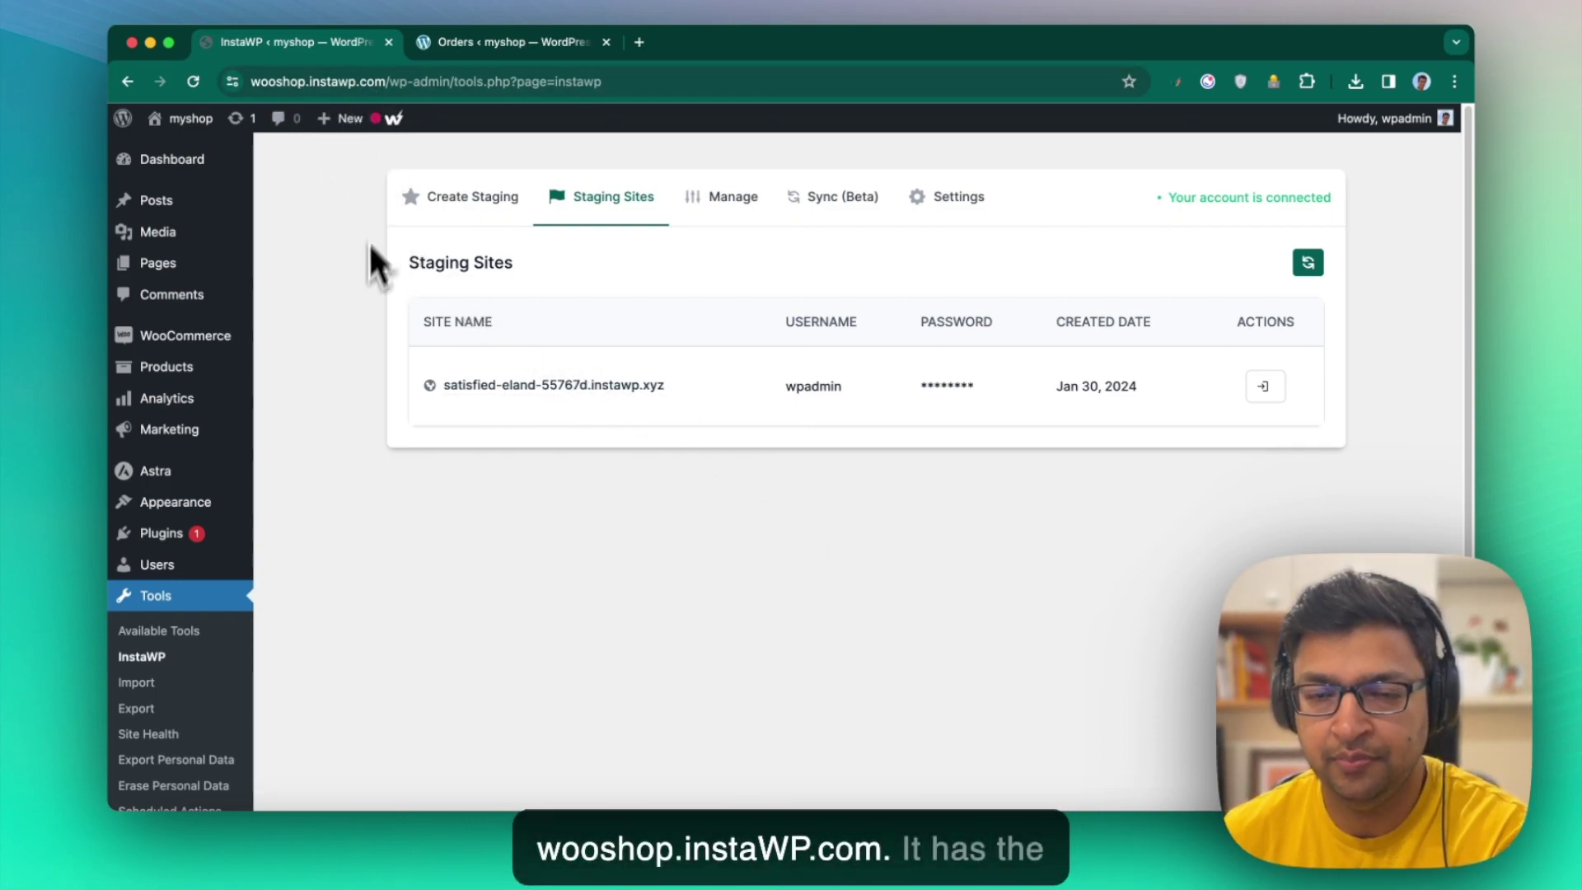
Step: Note the existing staging site, then view its Orders list showing one on-hold order
mouse_move(224, 345)
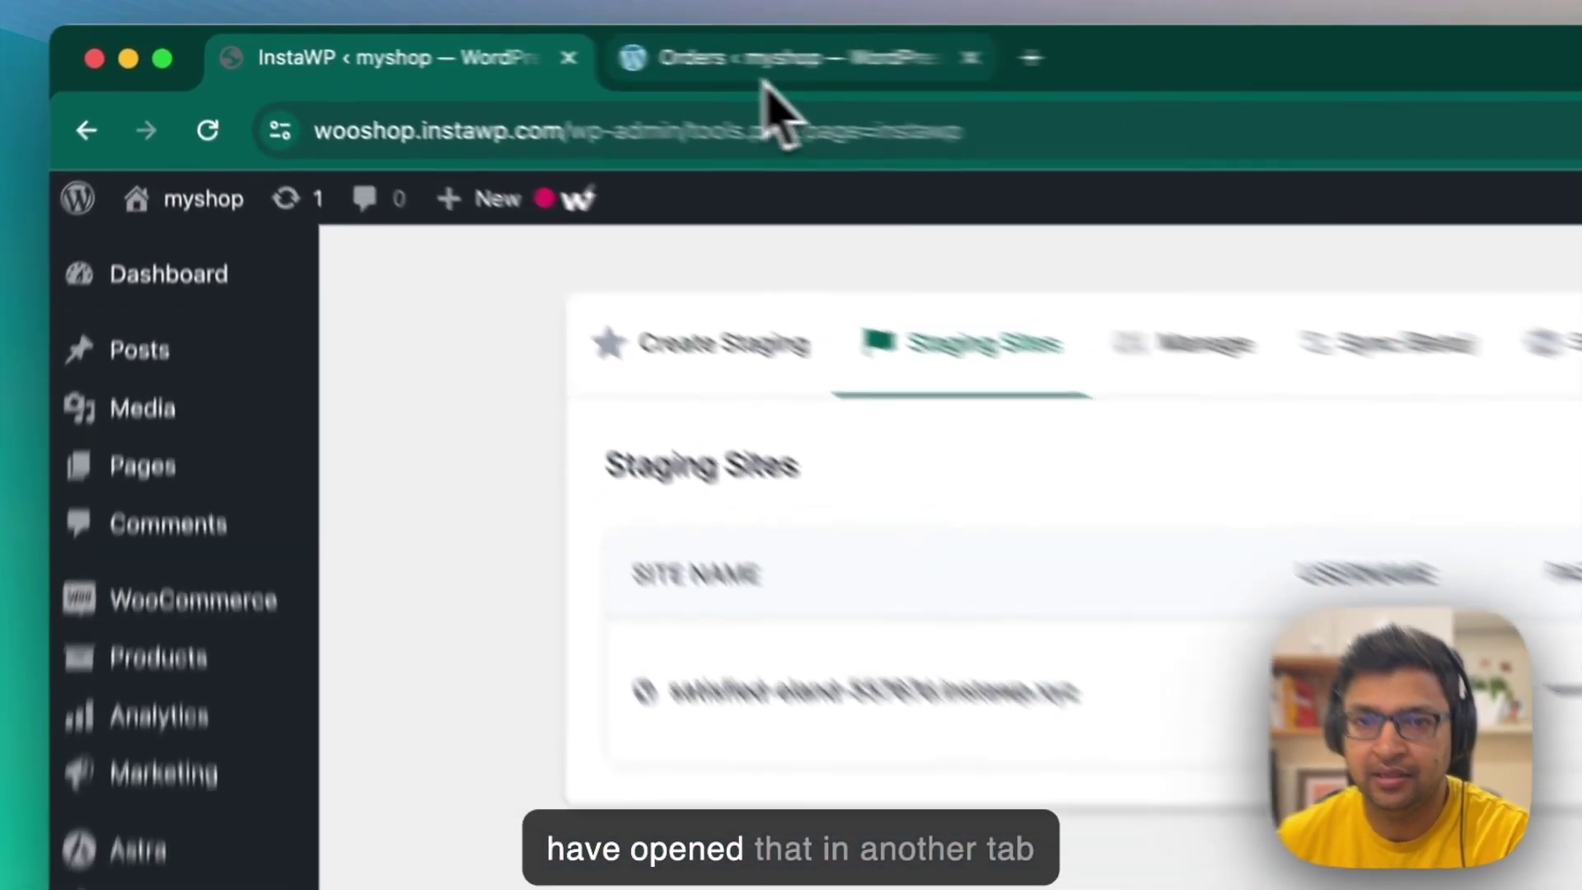
left_click(767, 62)
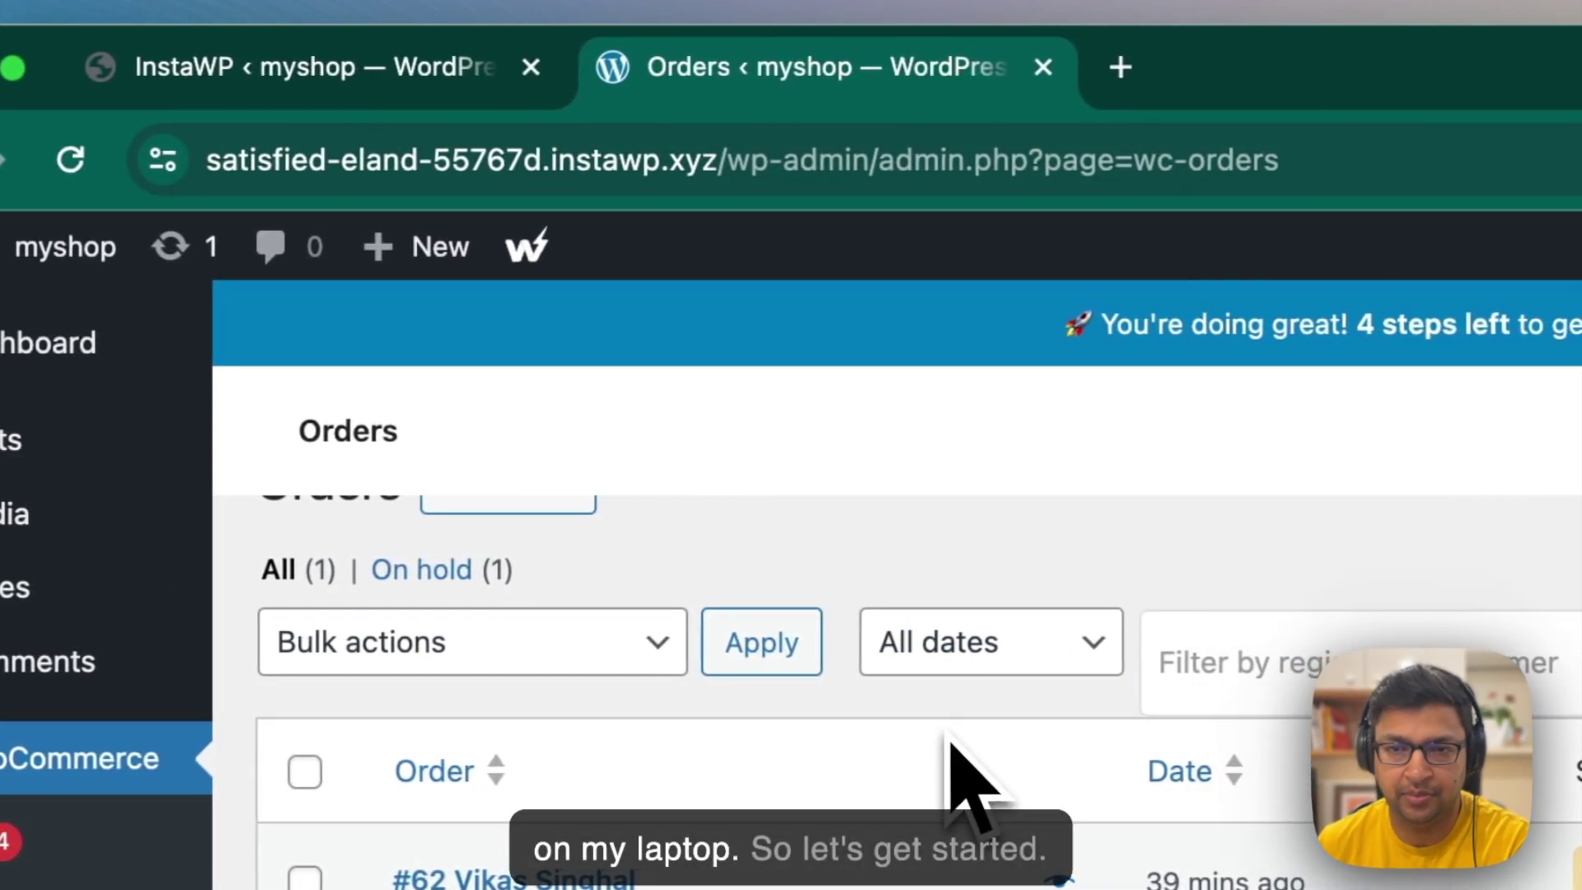
Step: Check the live shop's storefront, then open Sync (Beta) with Listening for Changes on
left_click(543, 90)
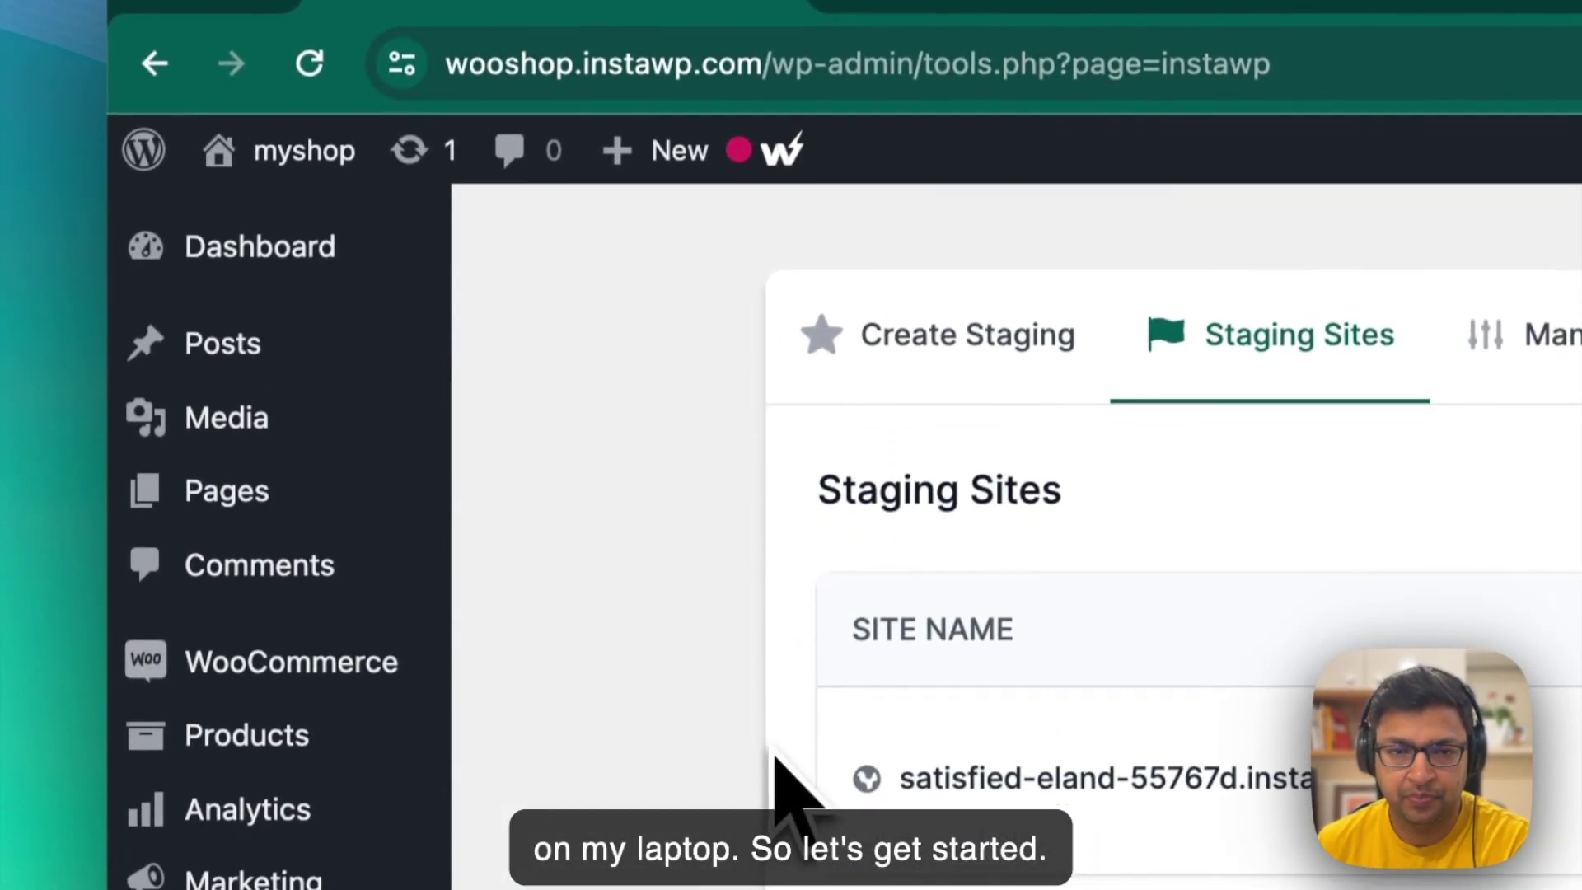
mouse_move(301, 148)
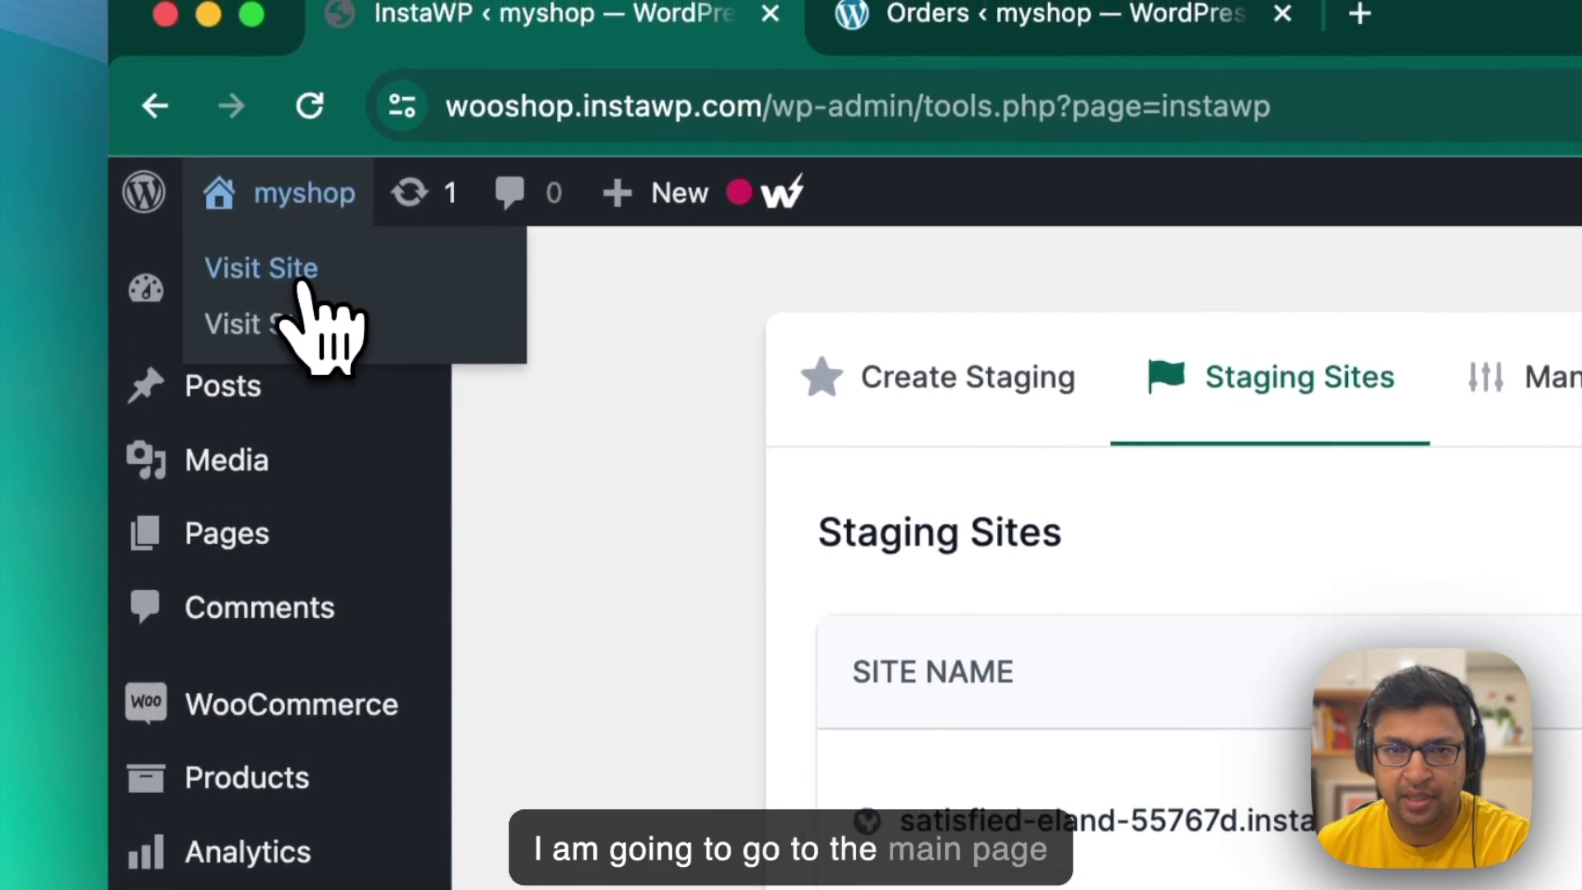
left_click(272, 276)
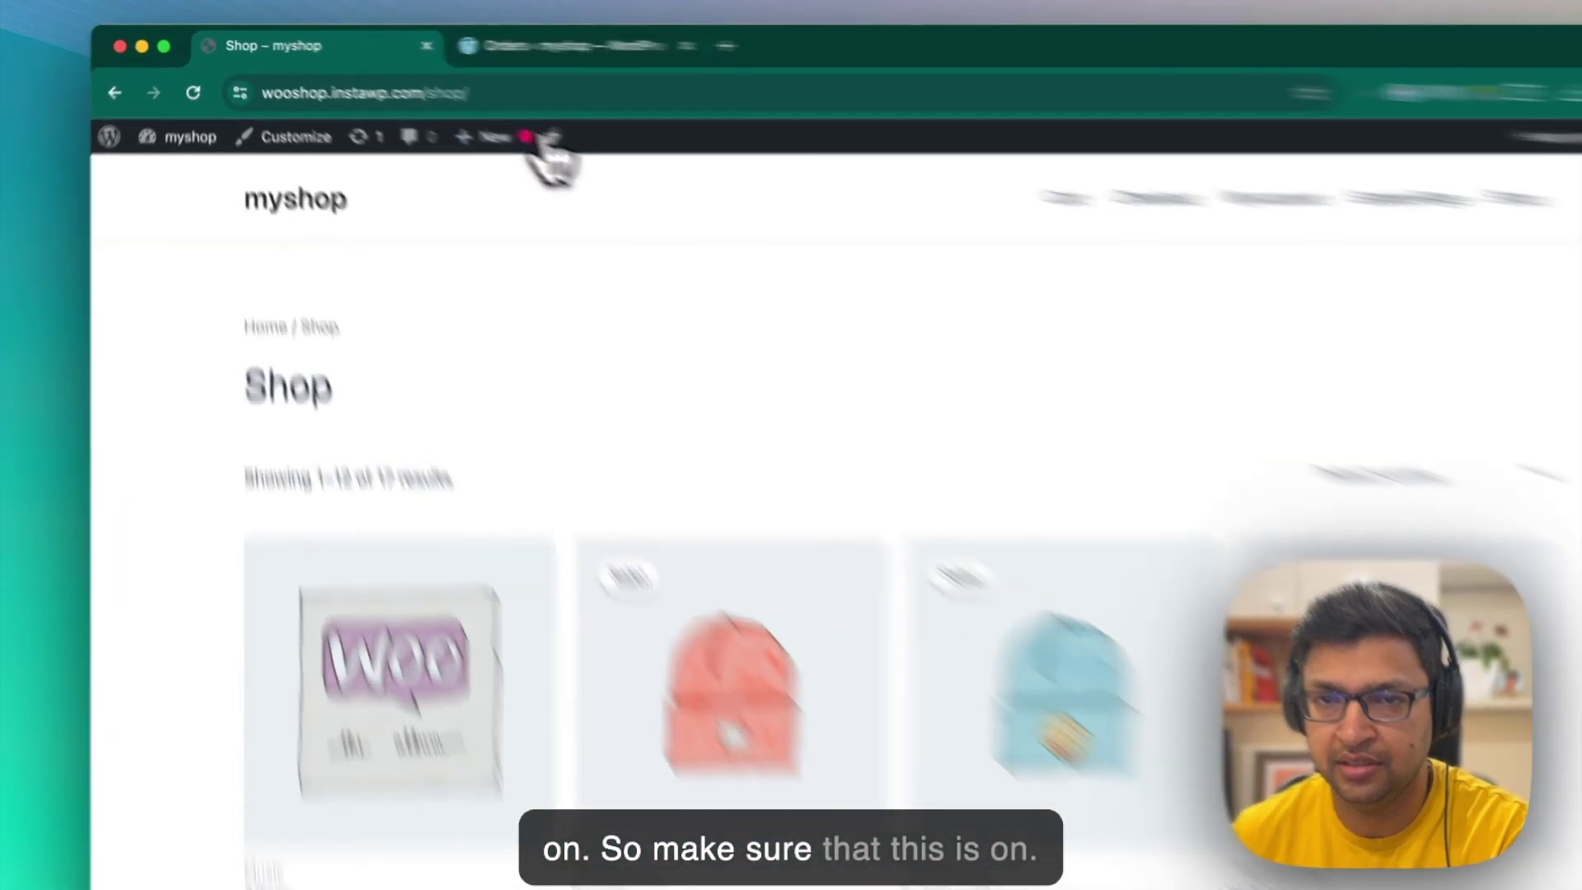
left_click(486, 122)
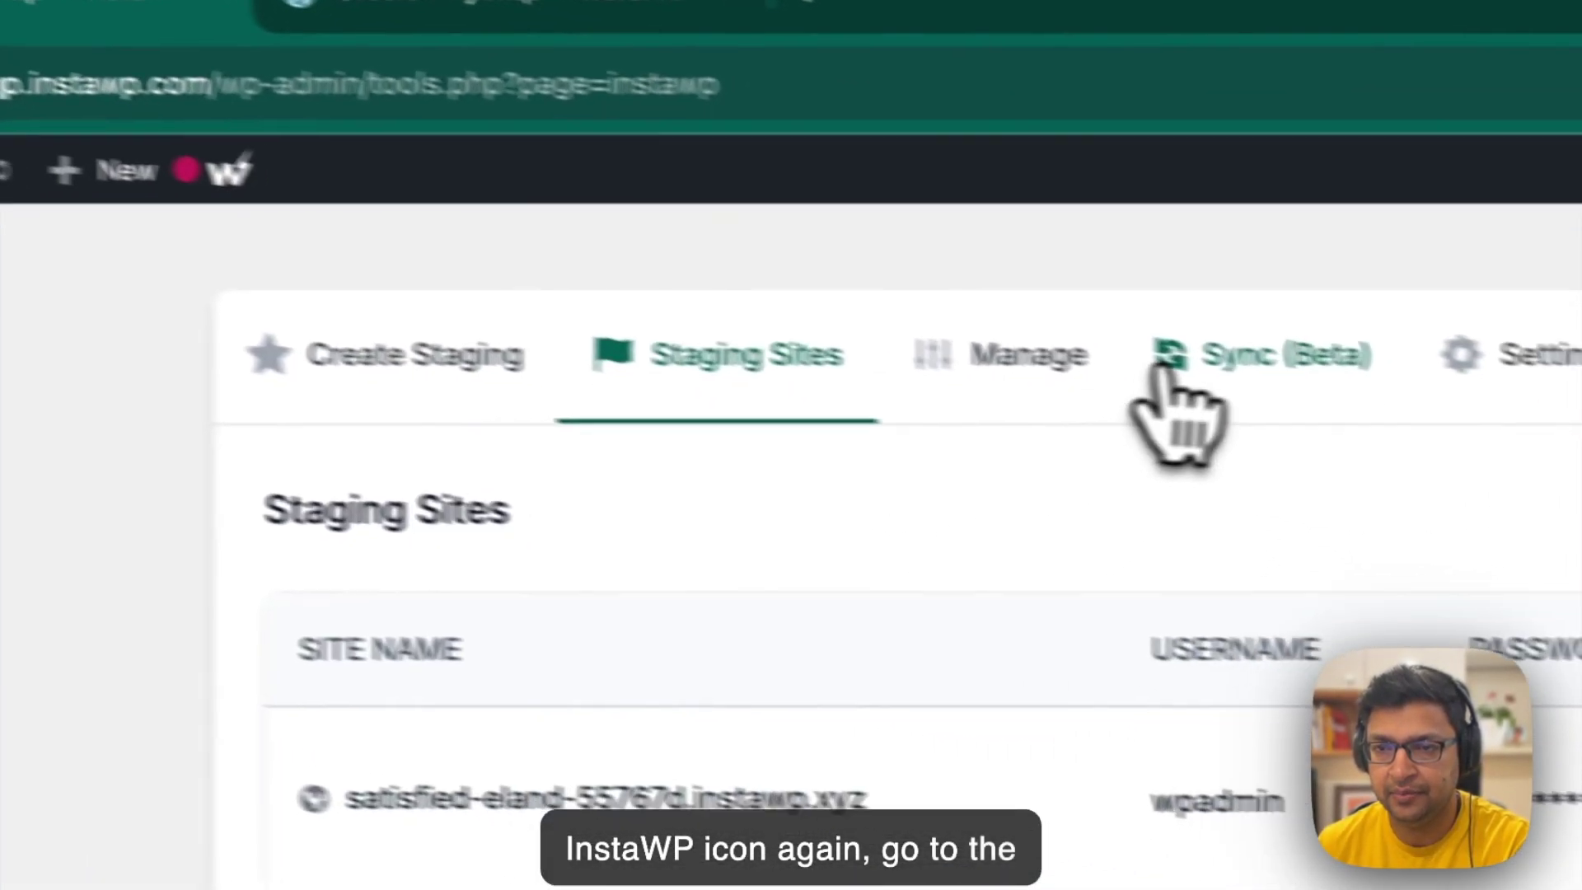
left_click(1164, 369)
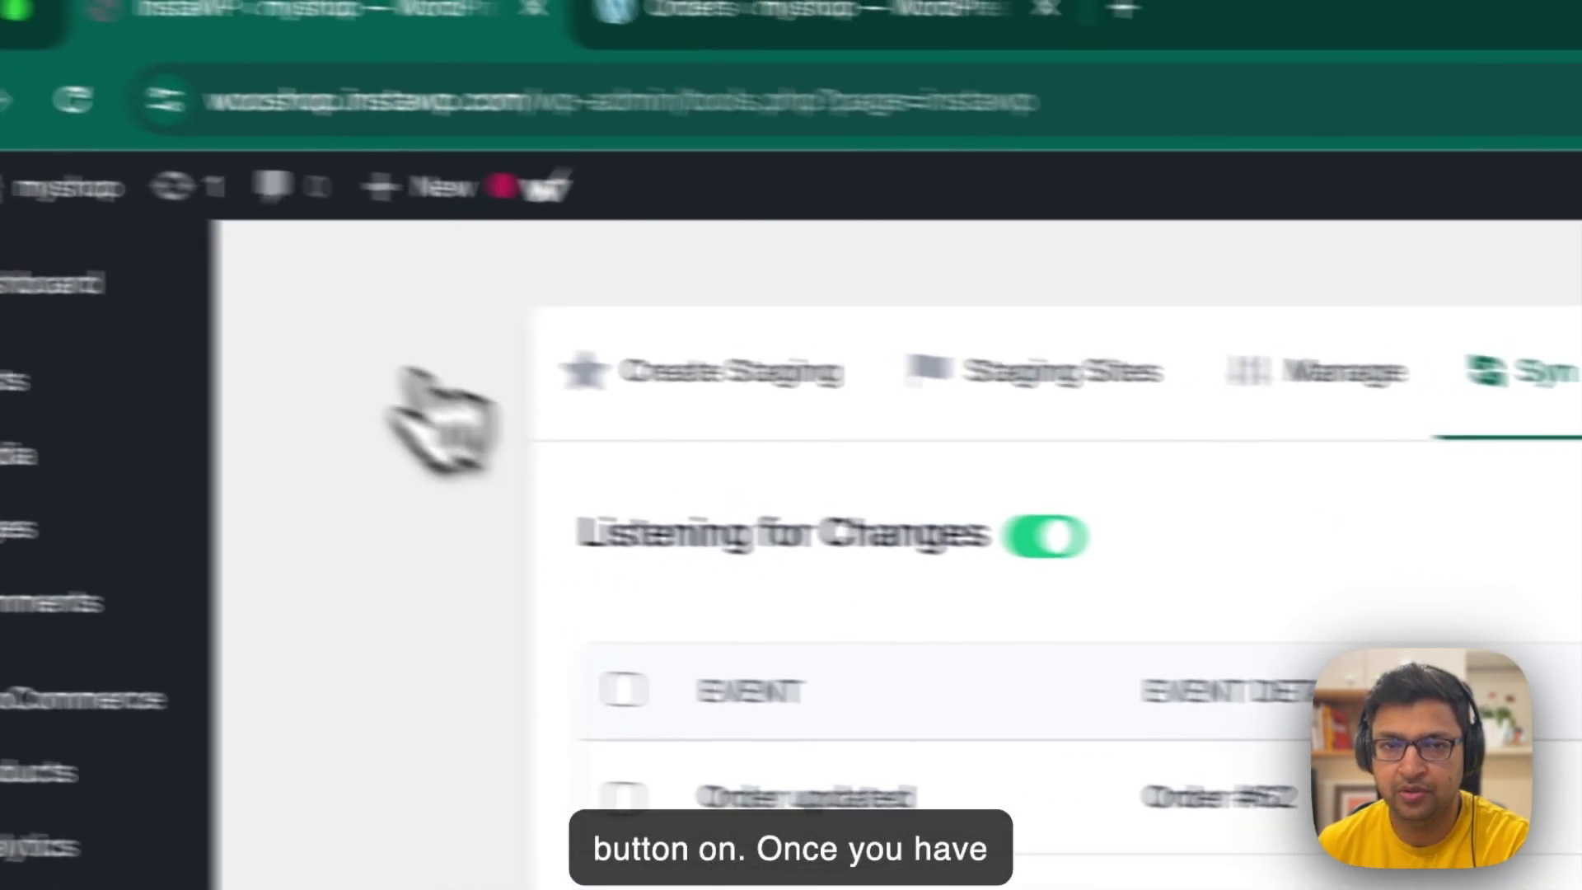
Step: Order one Belt at ₹55.00 on the live store, paying cash on delivery (order #63)
mouse_move(66, 189)
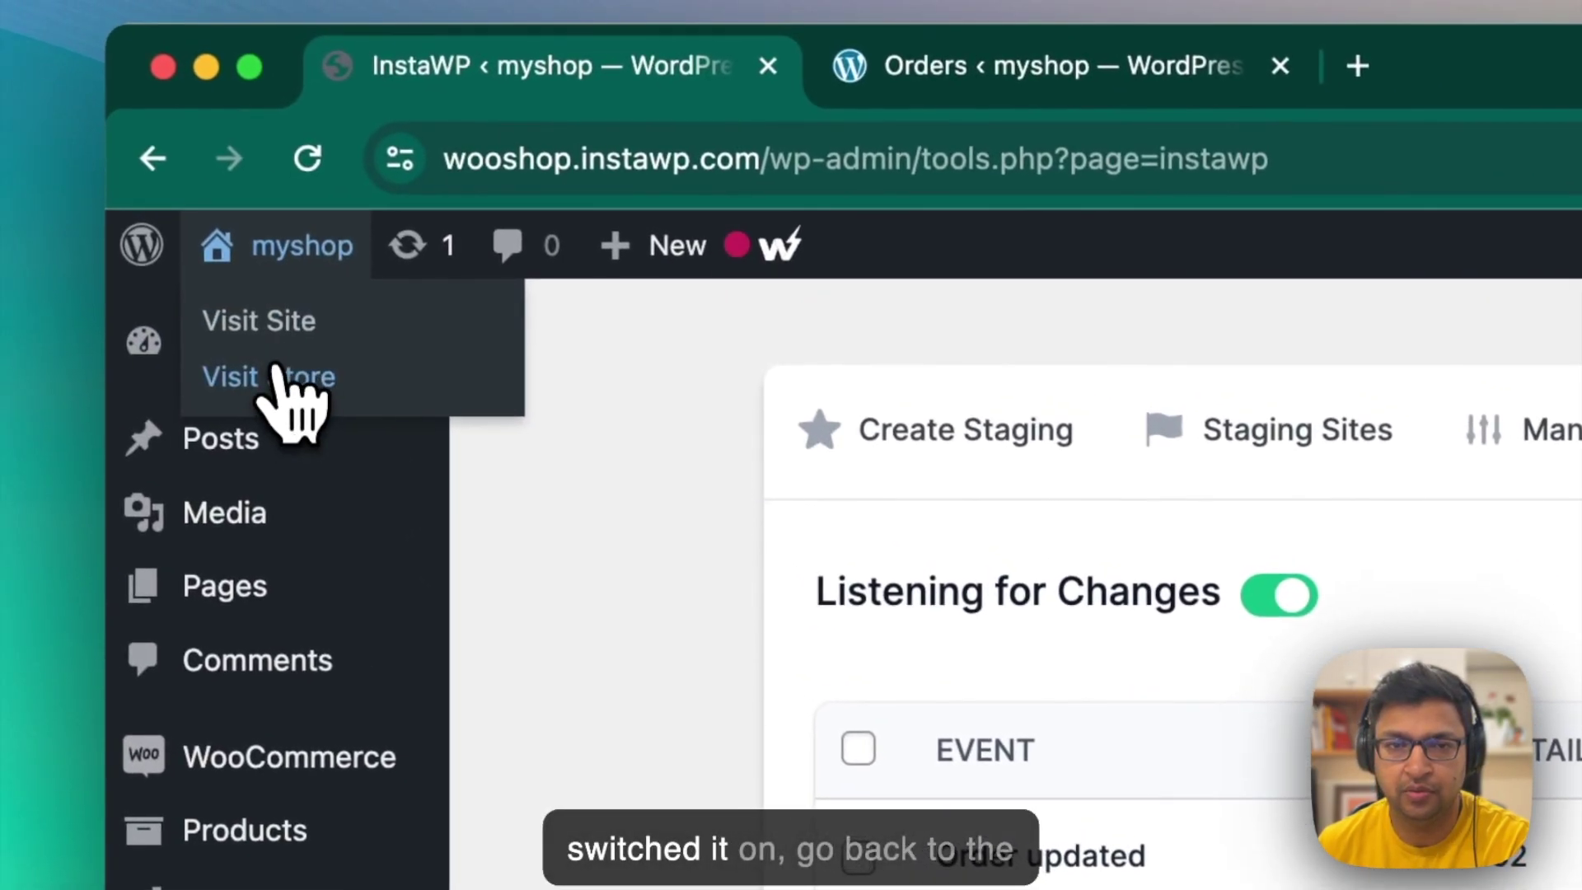
left_click(51, 317)
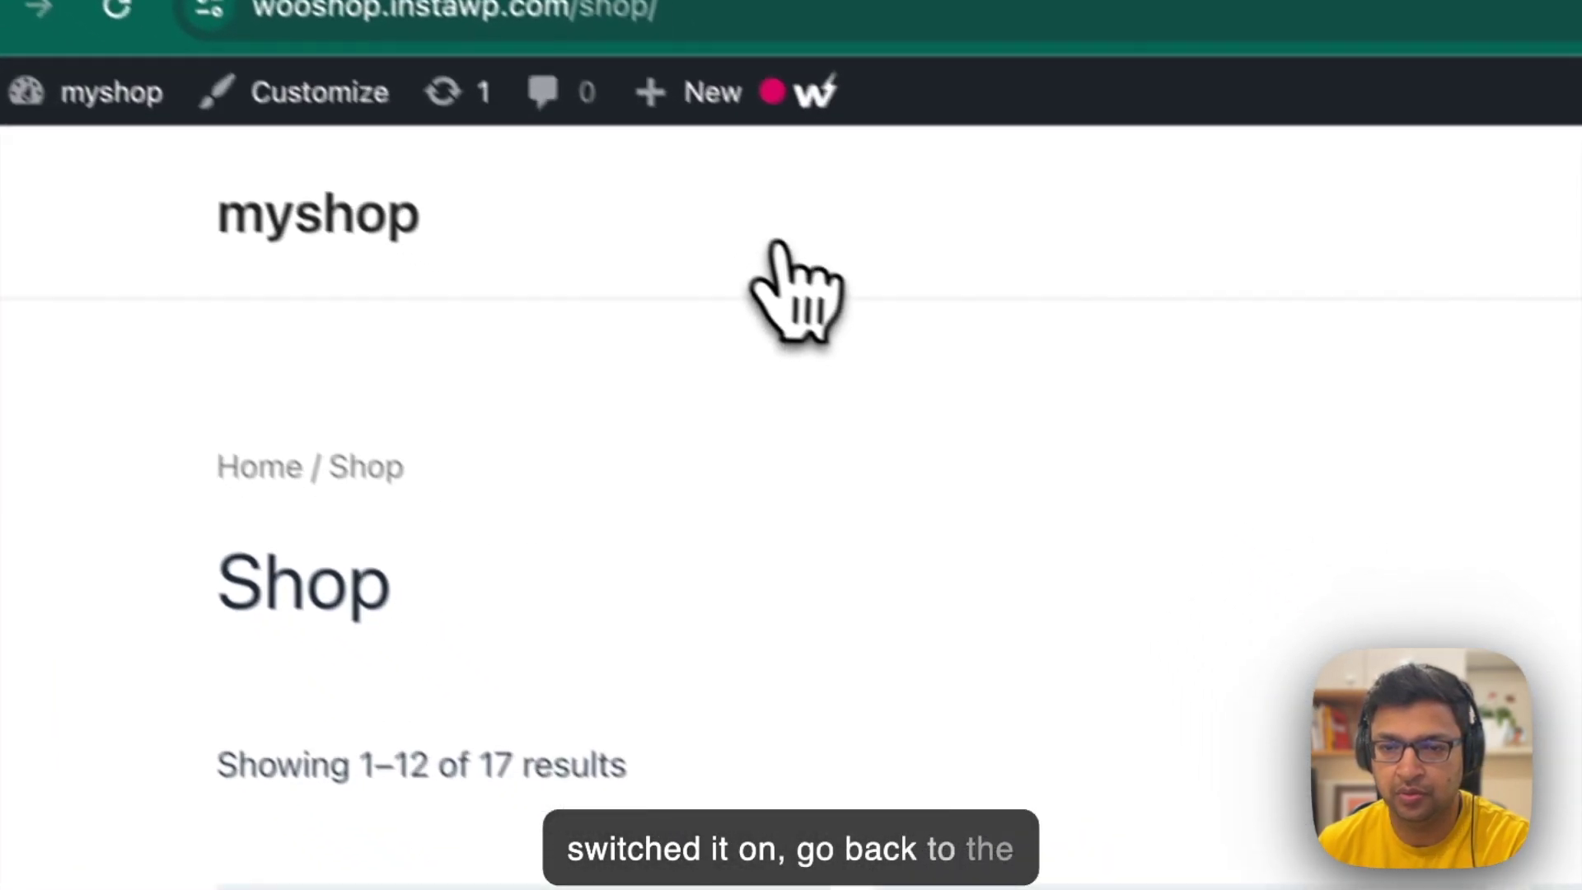
scroll(777, 245, "down", 10)
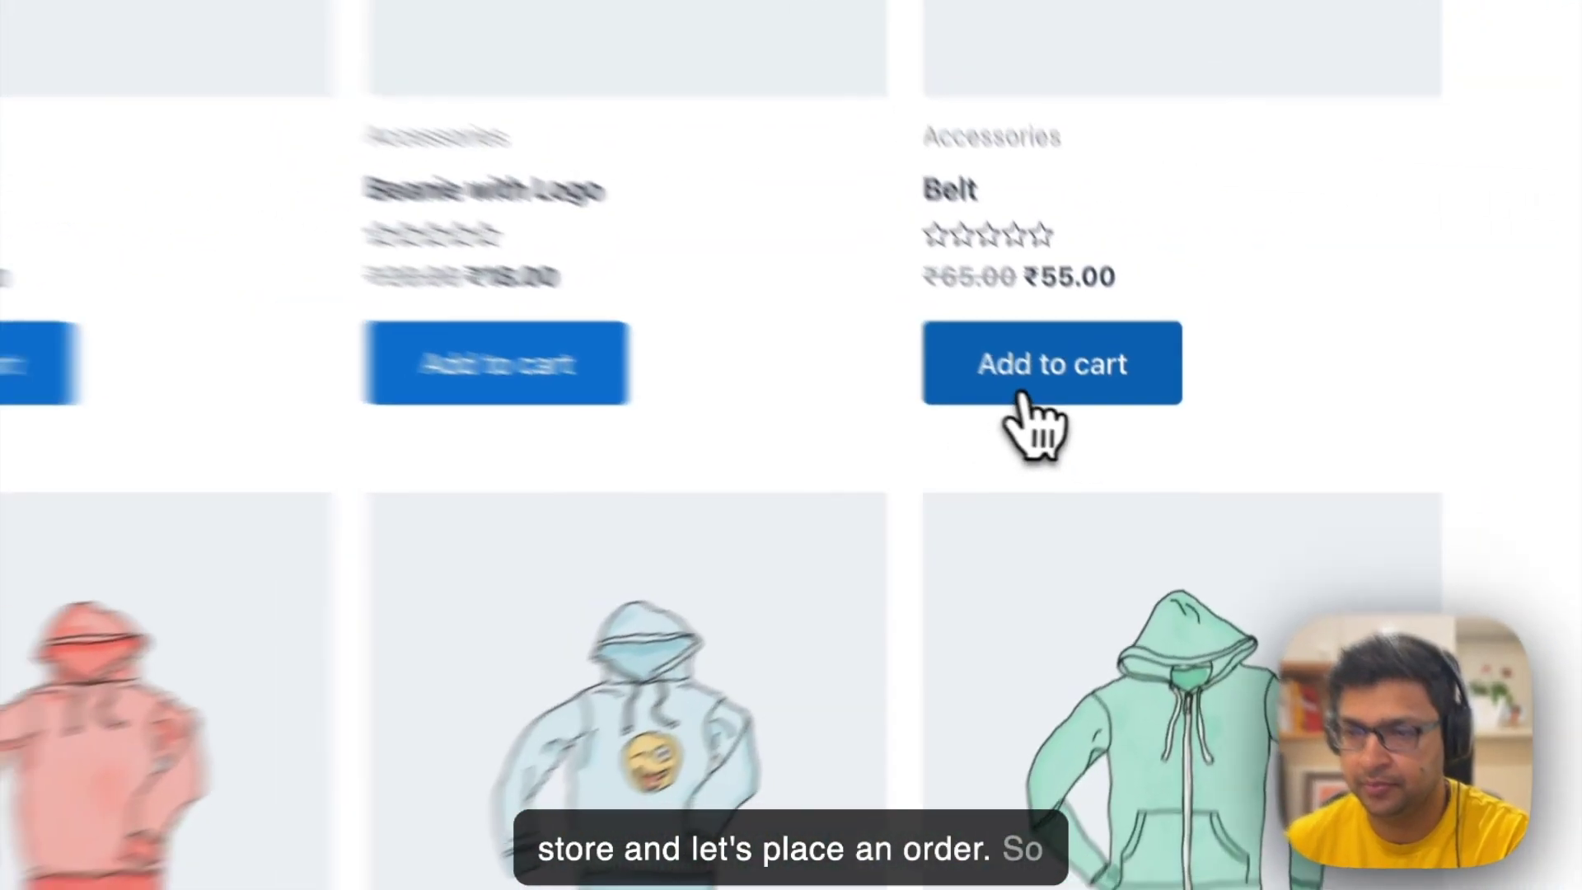
left_click(1413, 399)
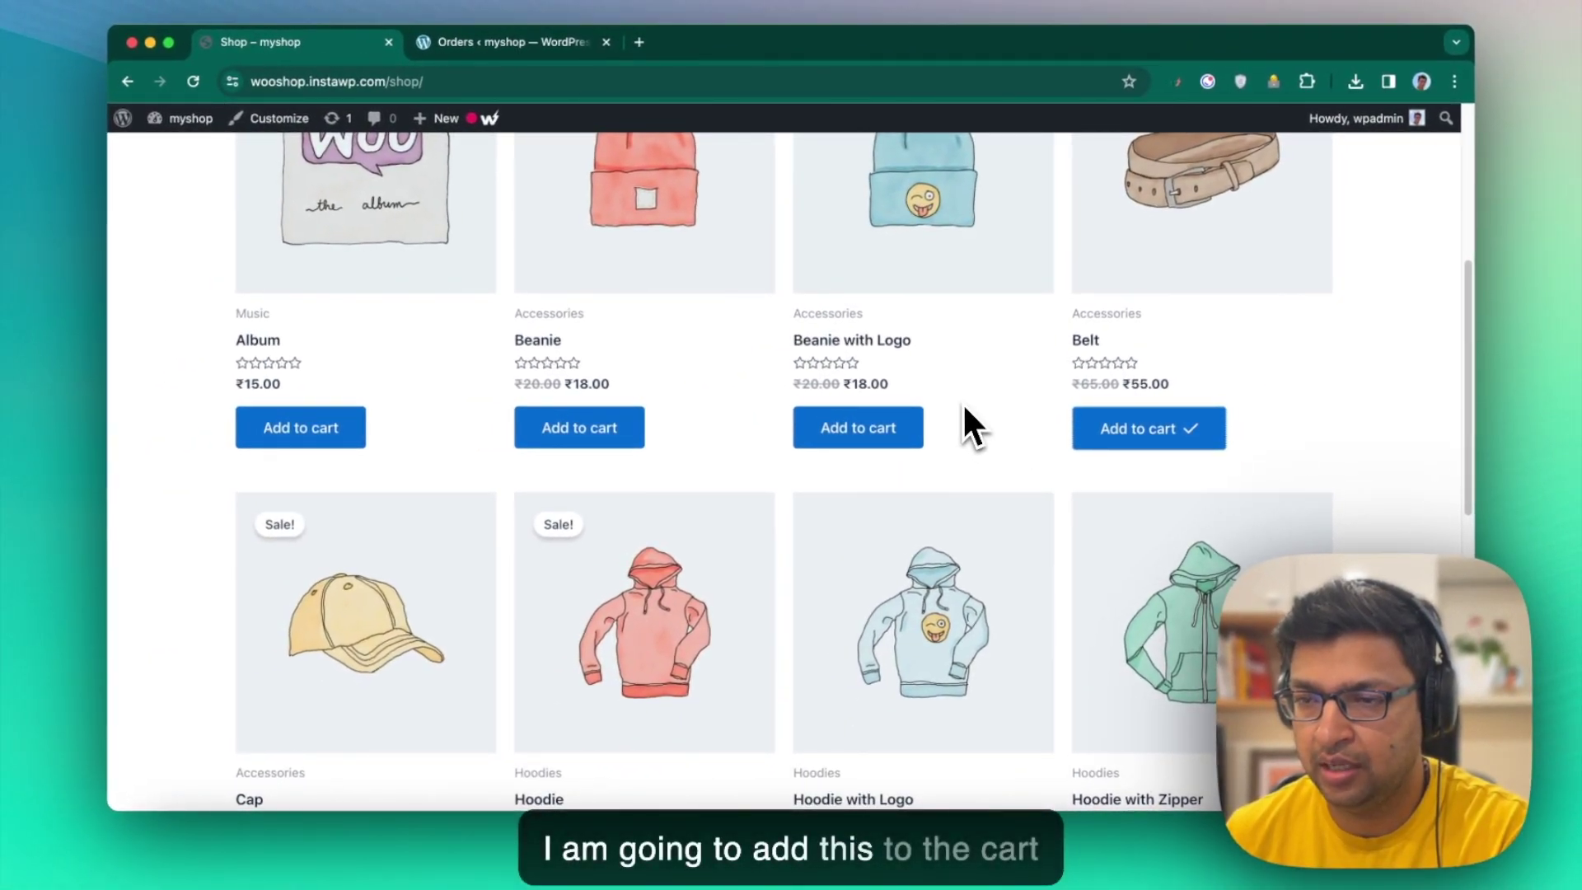
scroll(1416, 412, "up", 5)
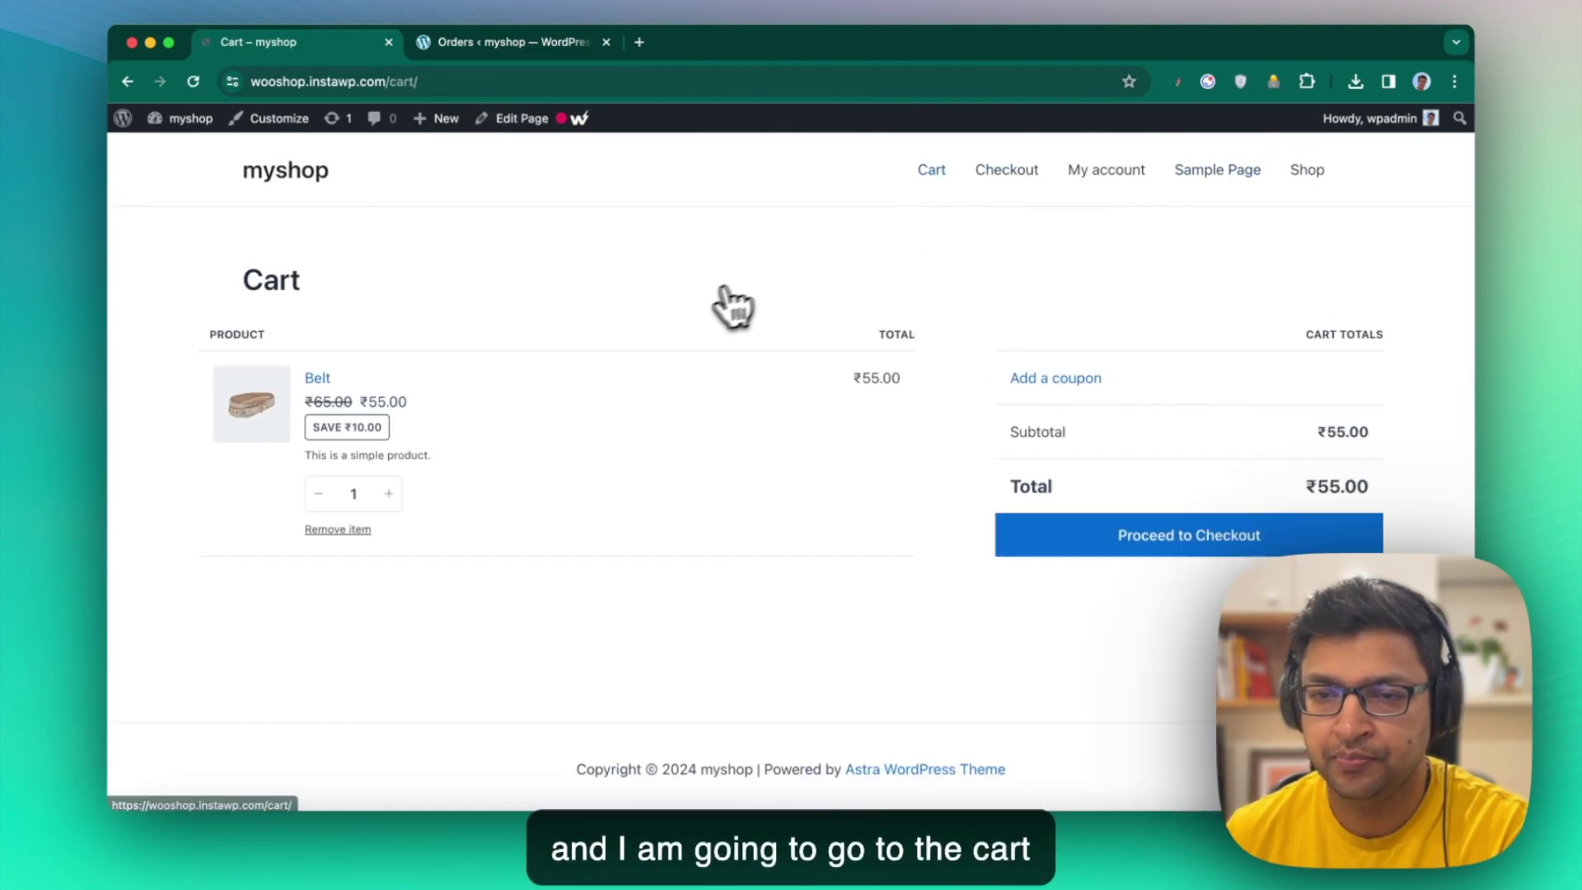
left_click(1215, 544)
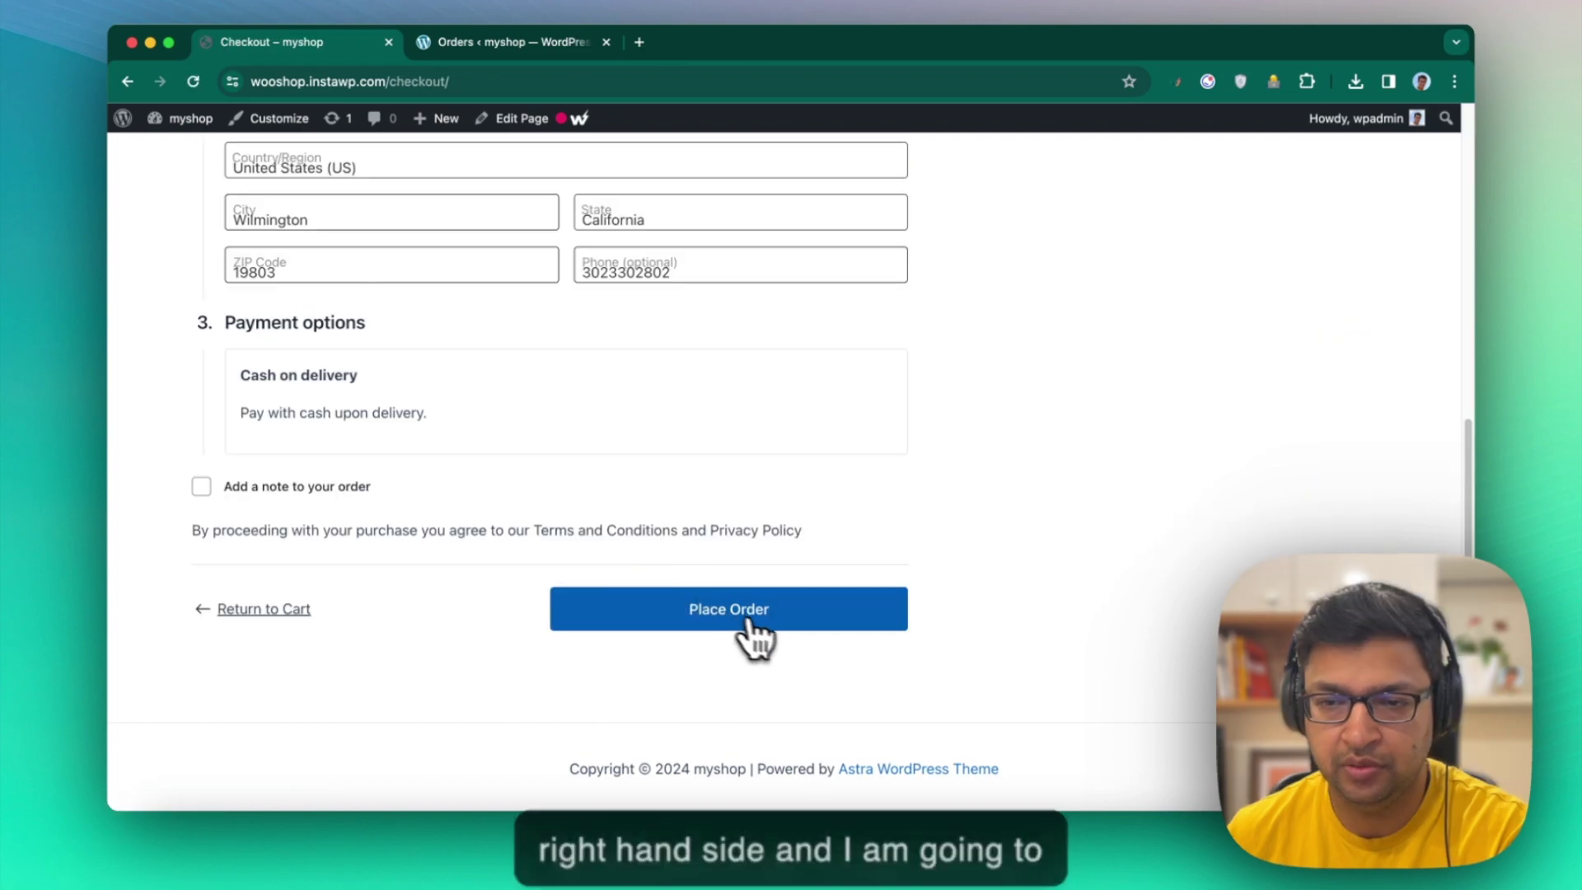
left_click(774, 636)
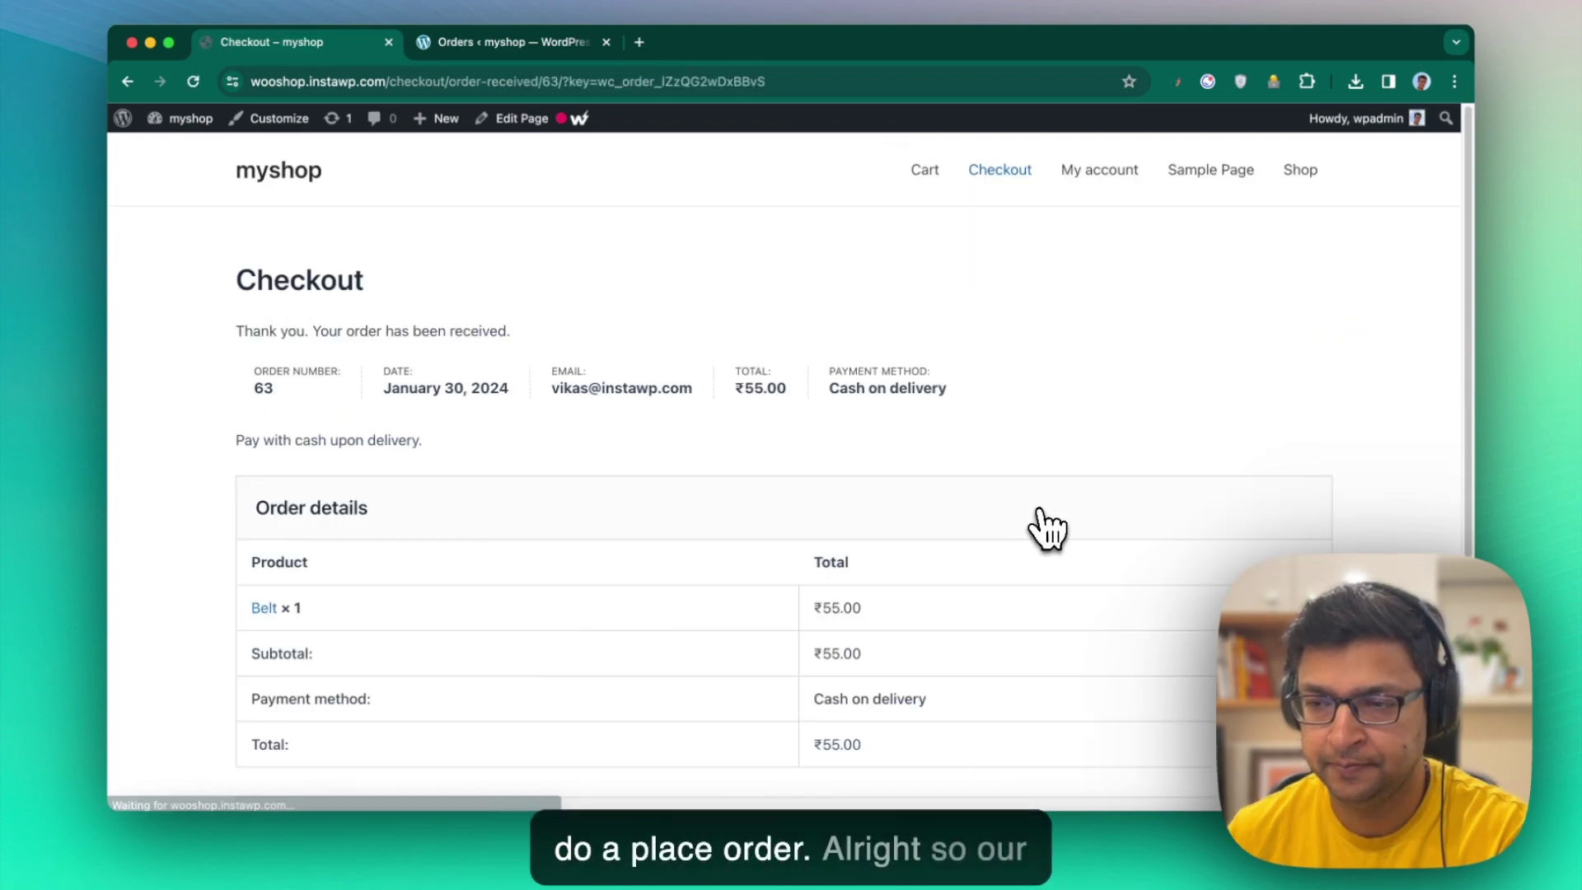
scroll(700, 476, "down", 1)
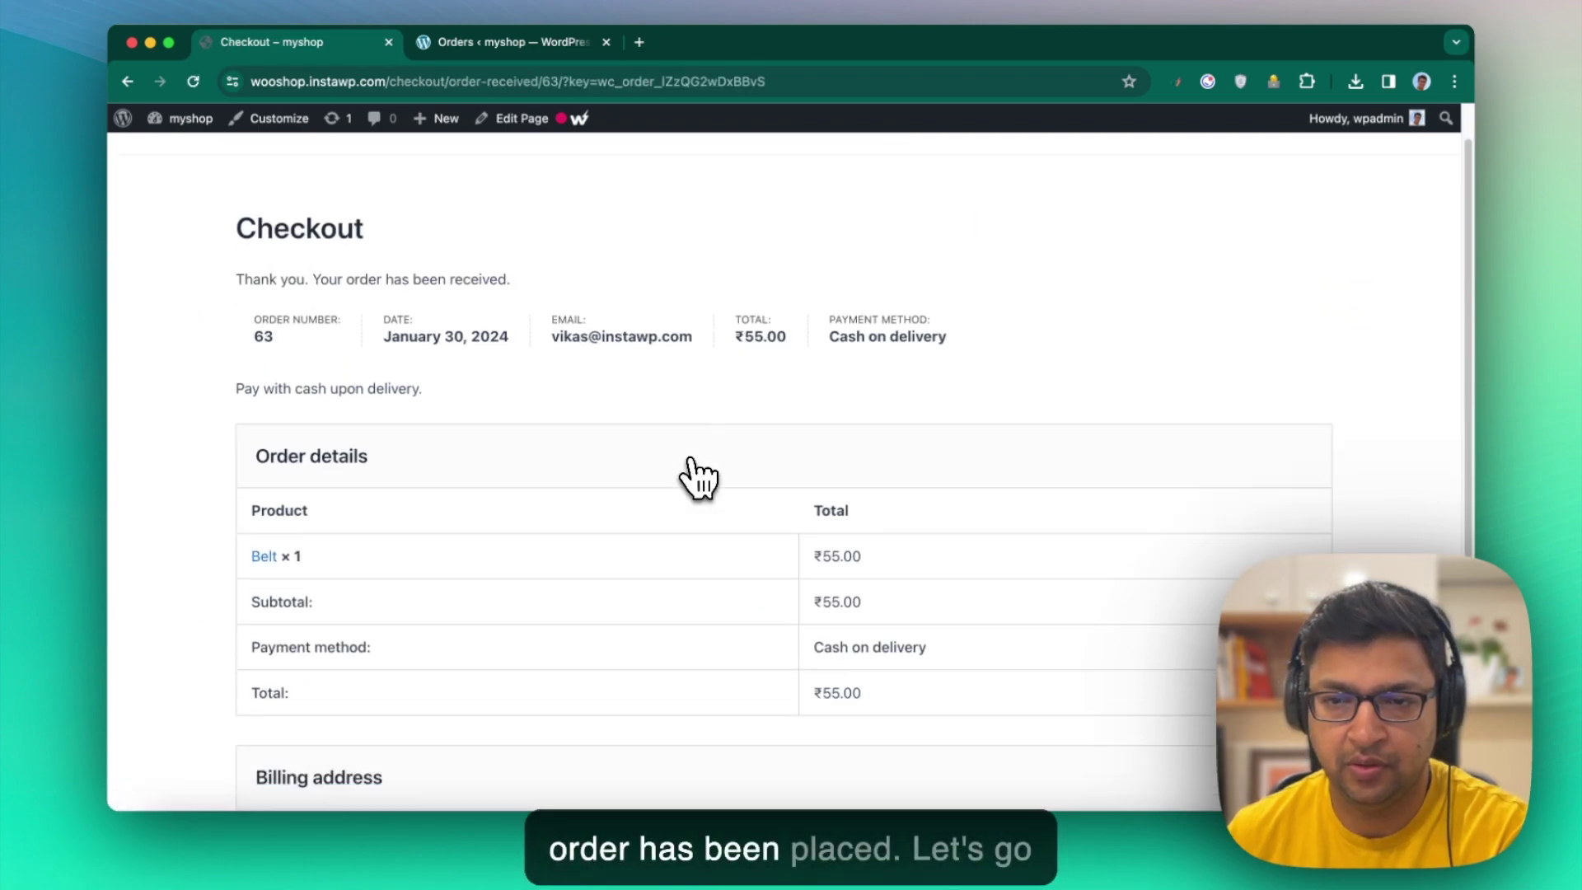
scroll(701, 476, "up", 1)
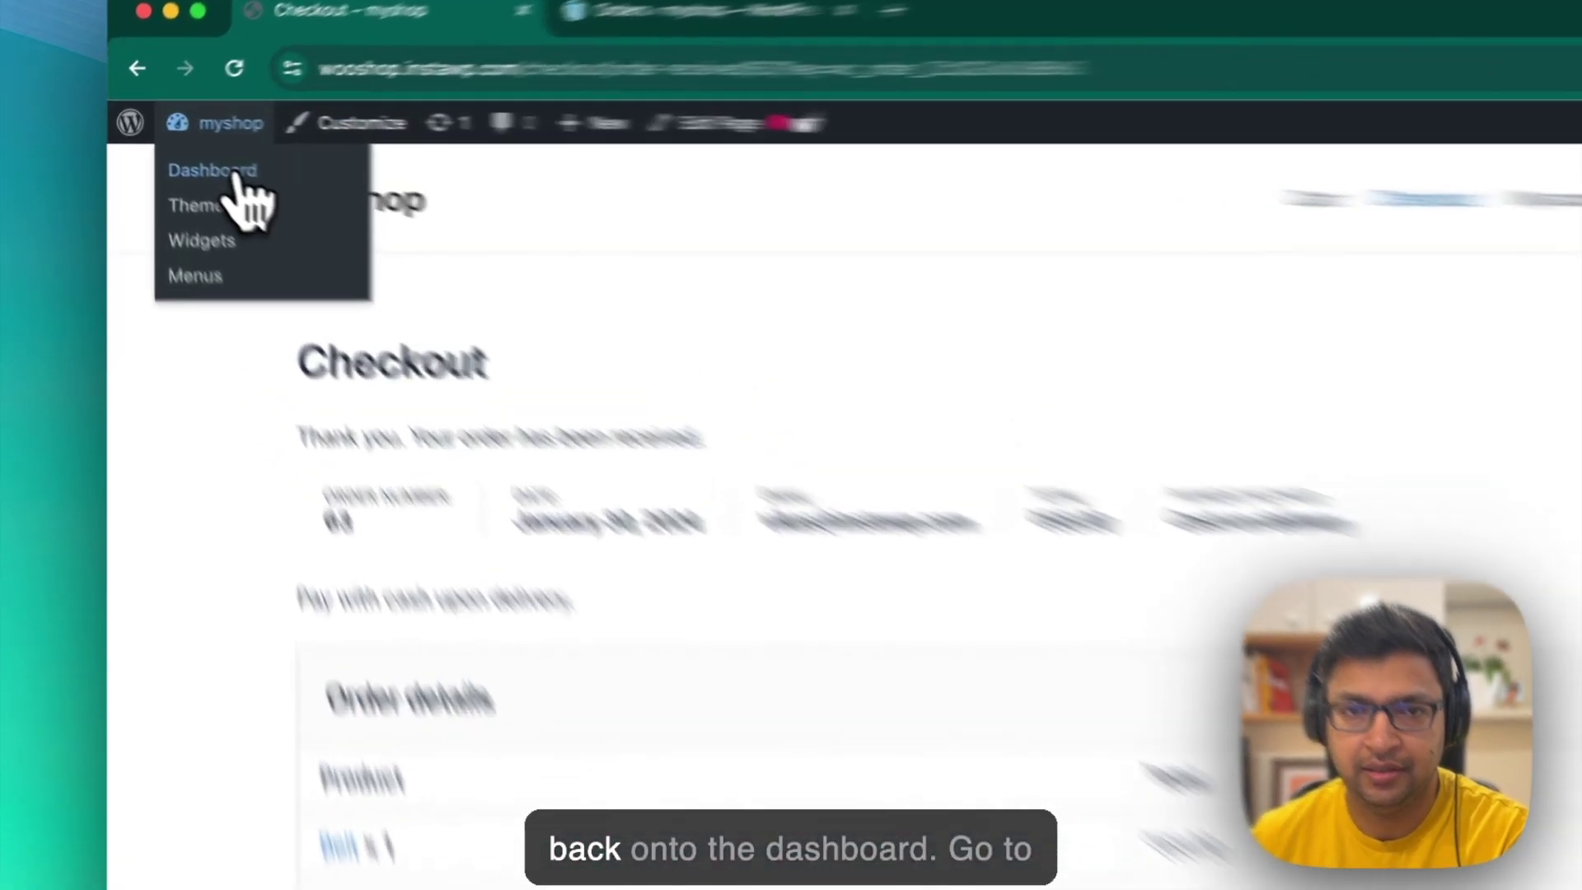
Step: Check the live WooCommerce orders, then view the Sync log listing Order #63 events as Pending
left_click(195, 156)
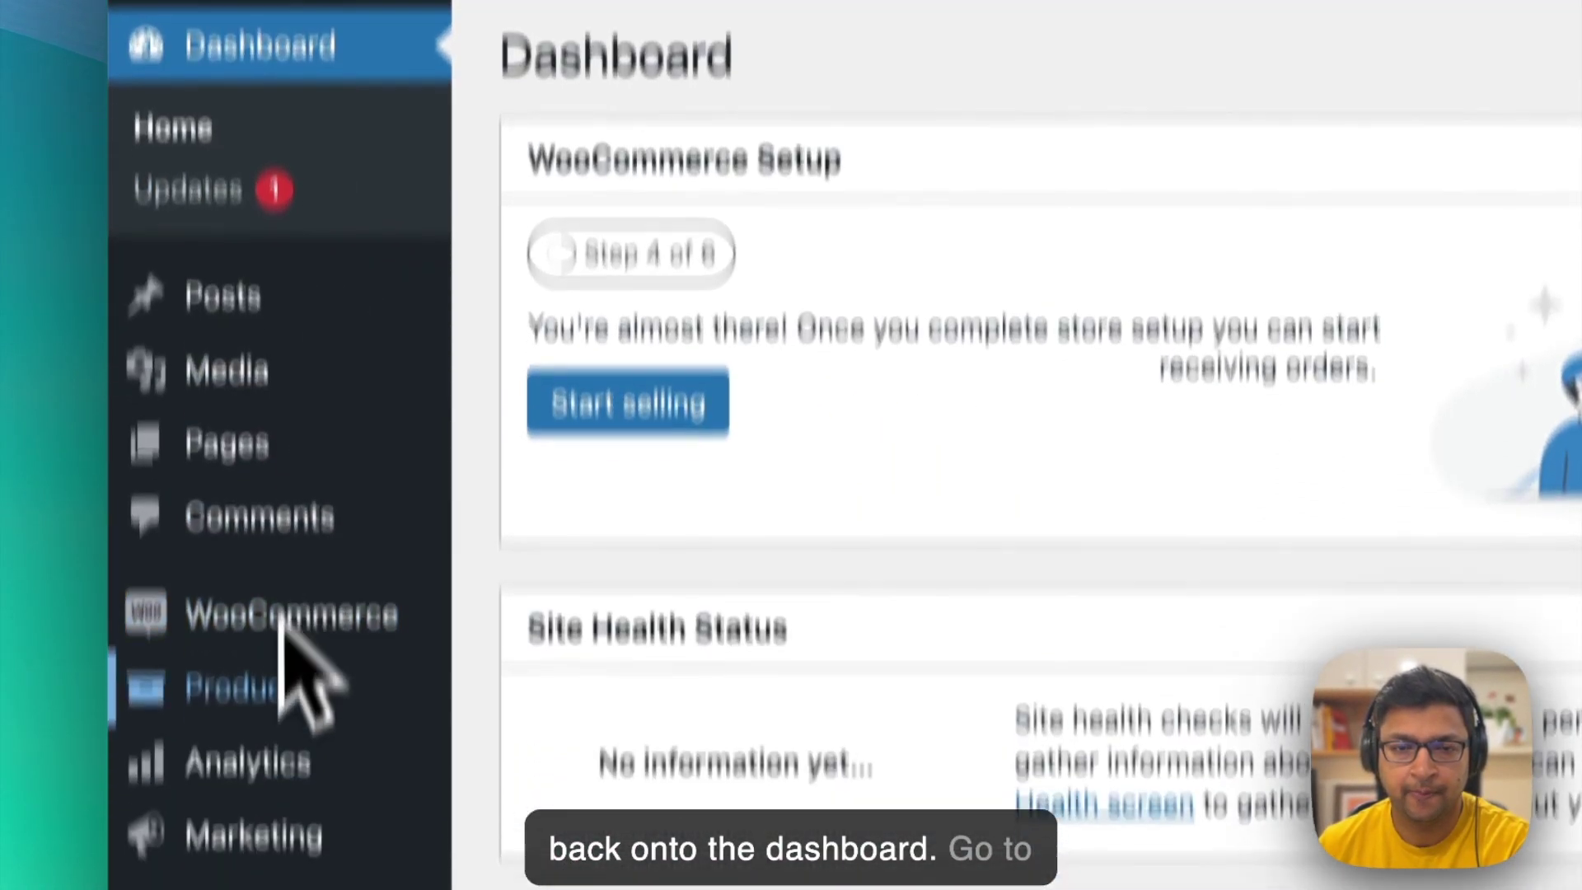
mouse_move(293, 630)
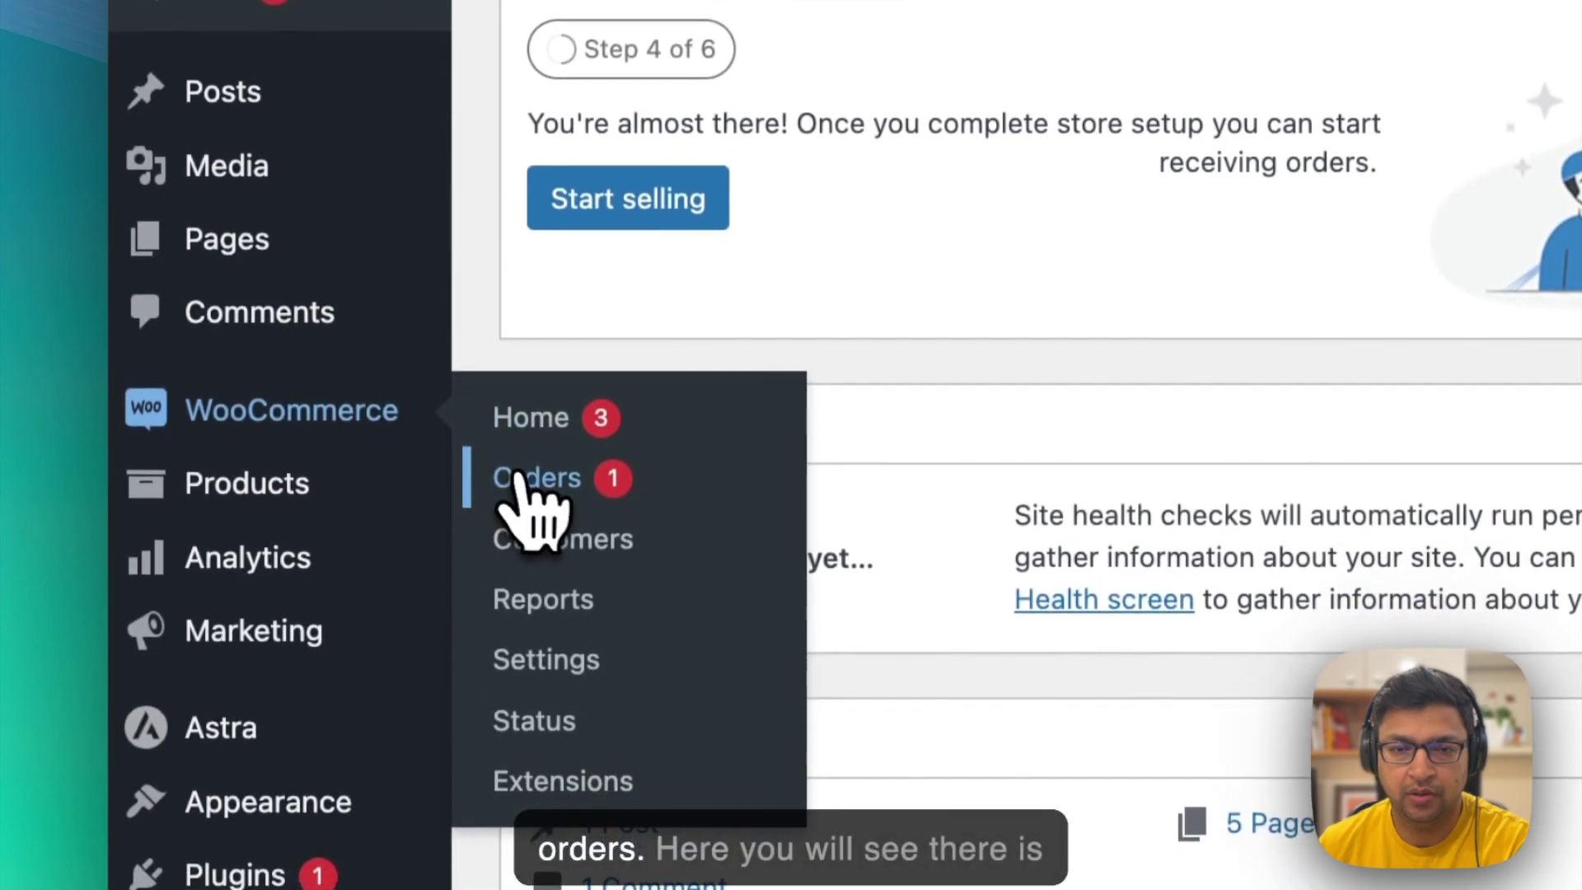
left_click(515, 679)
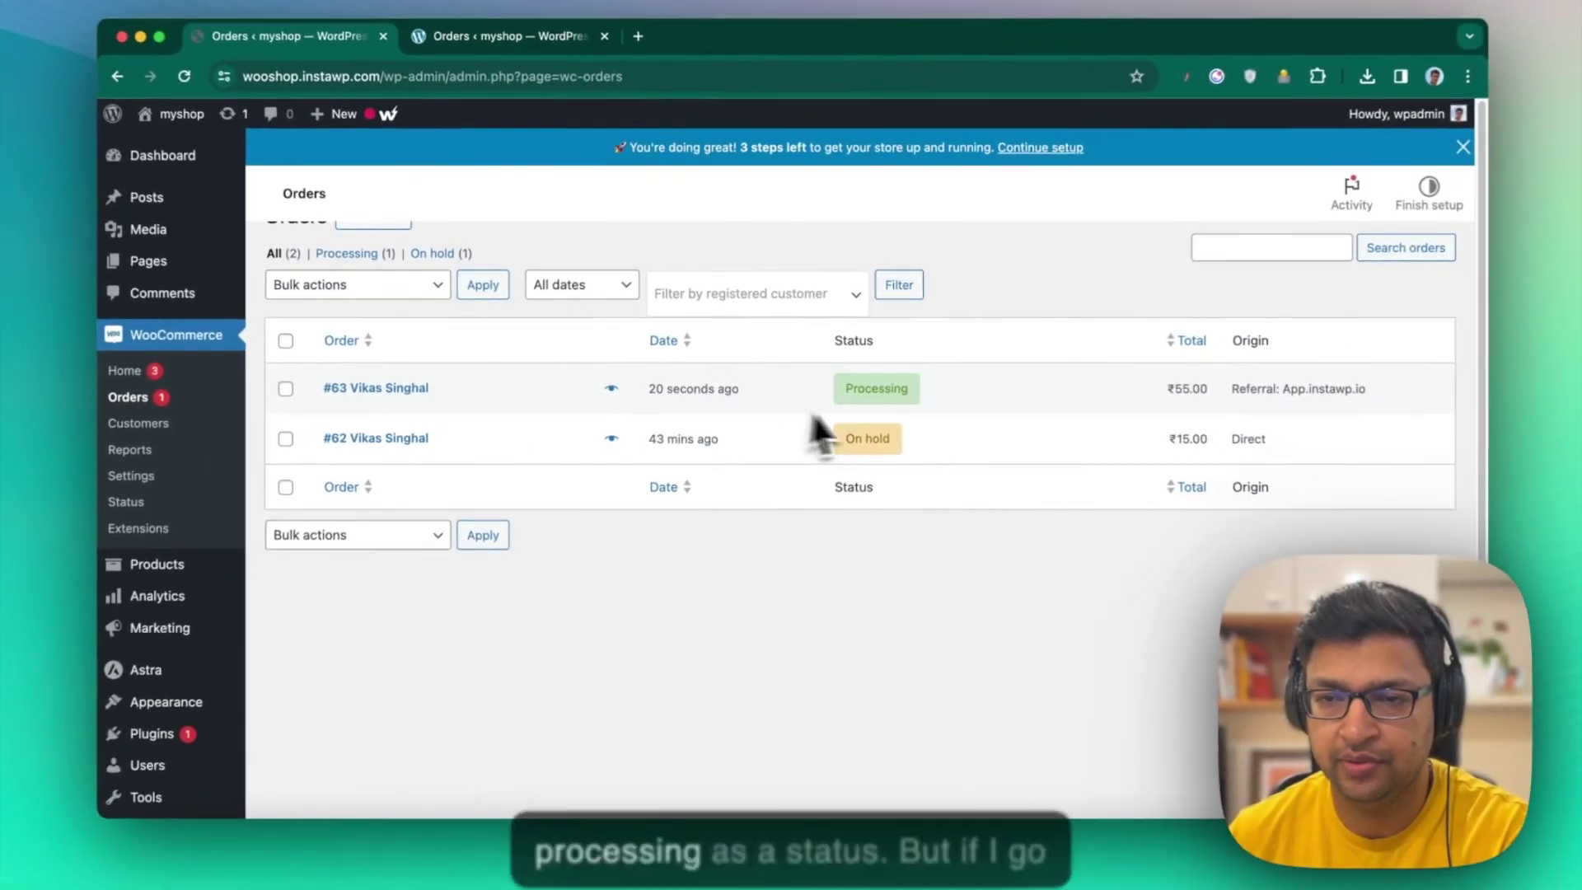
mouse_move(894, 399)
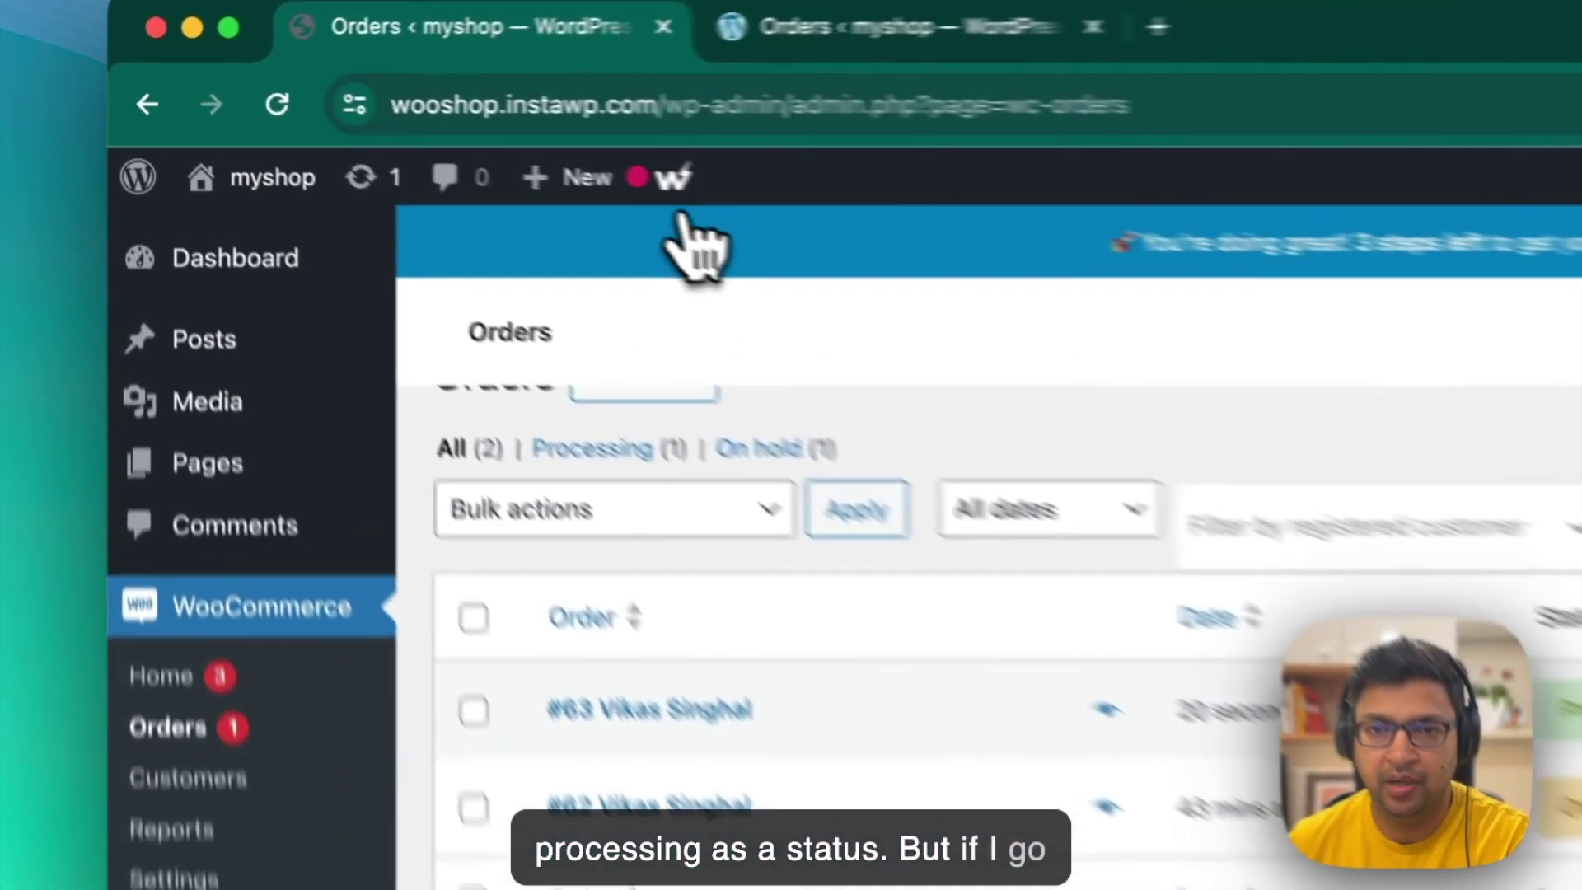
left_click(394, 118)
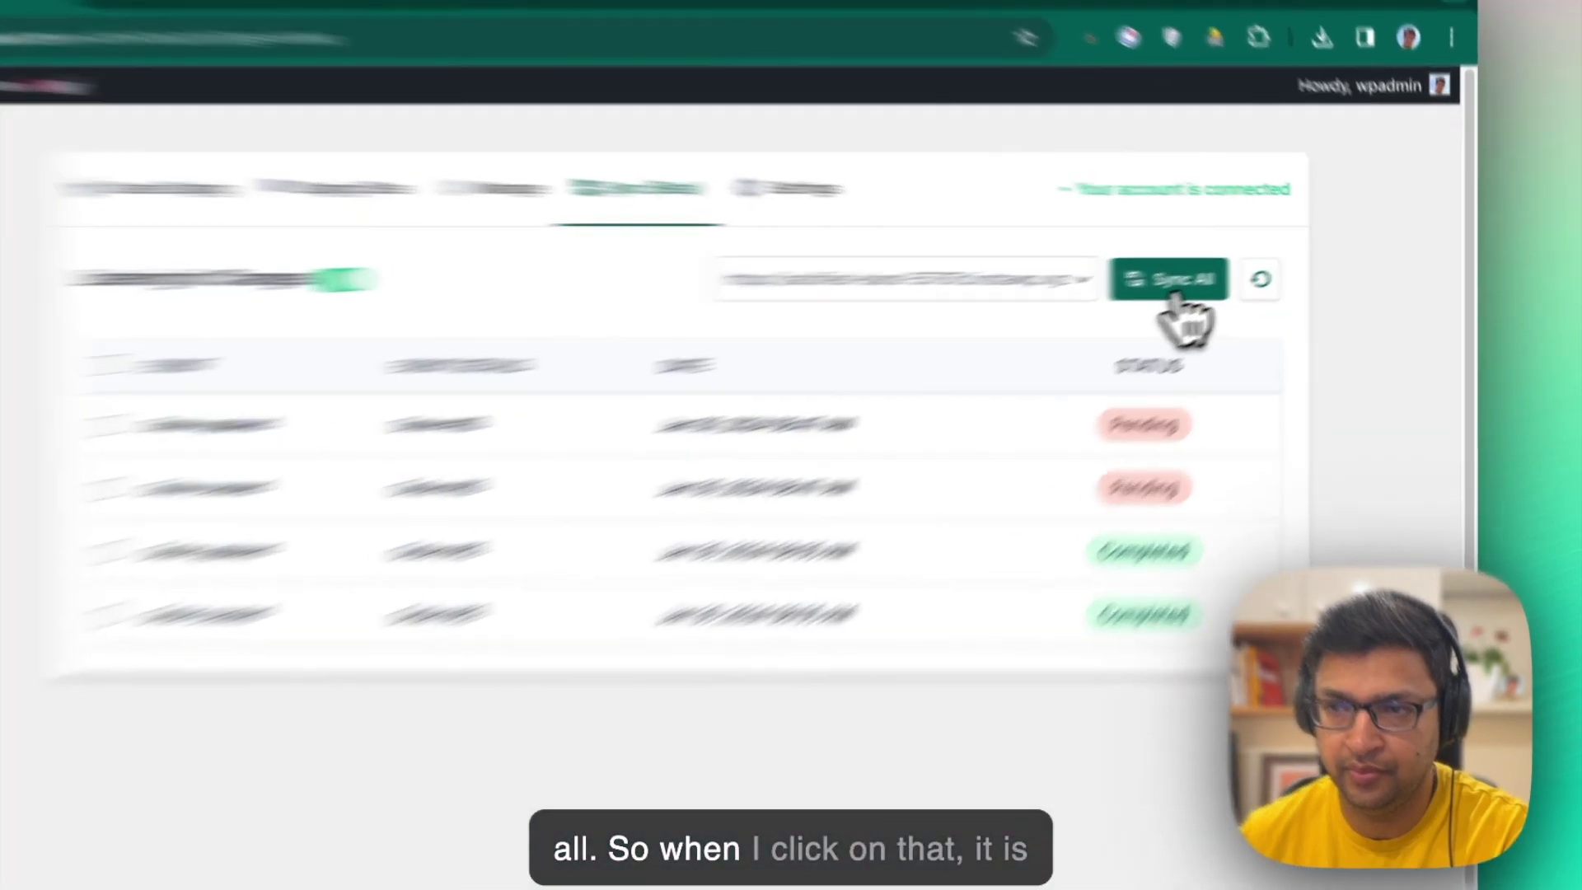
Step: Sync both pending Order #63 events to staging, checking the staging Orders list before confirming
left_click(1239, 280)
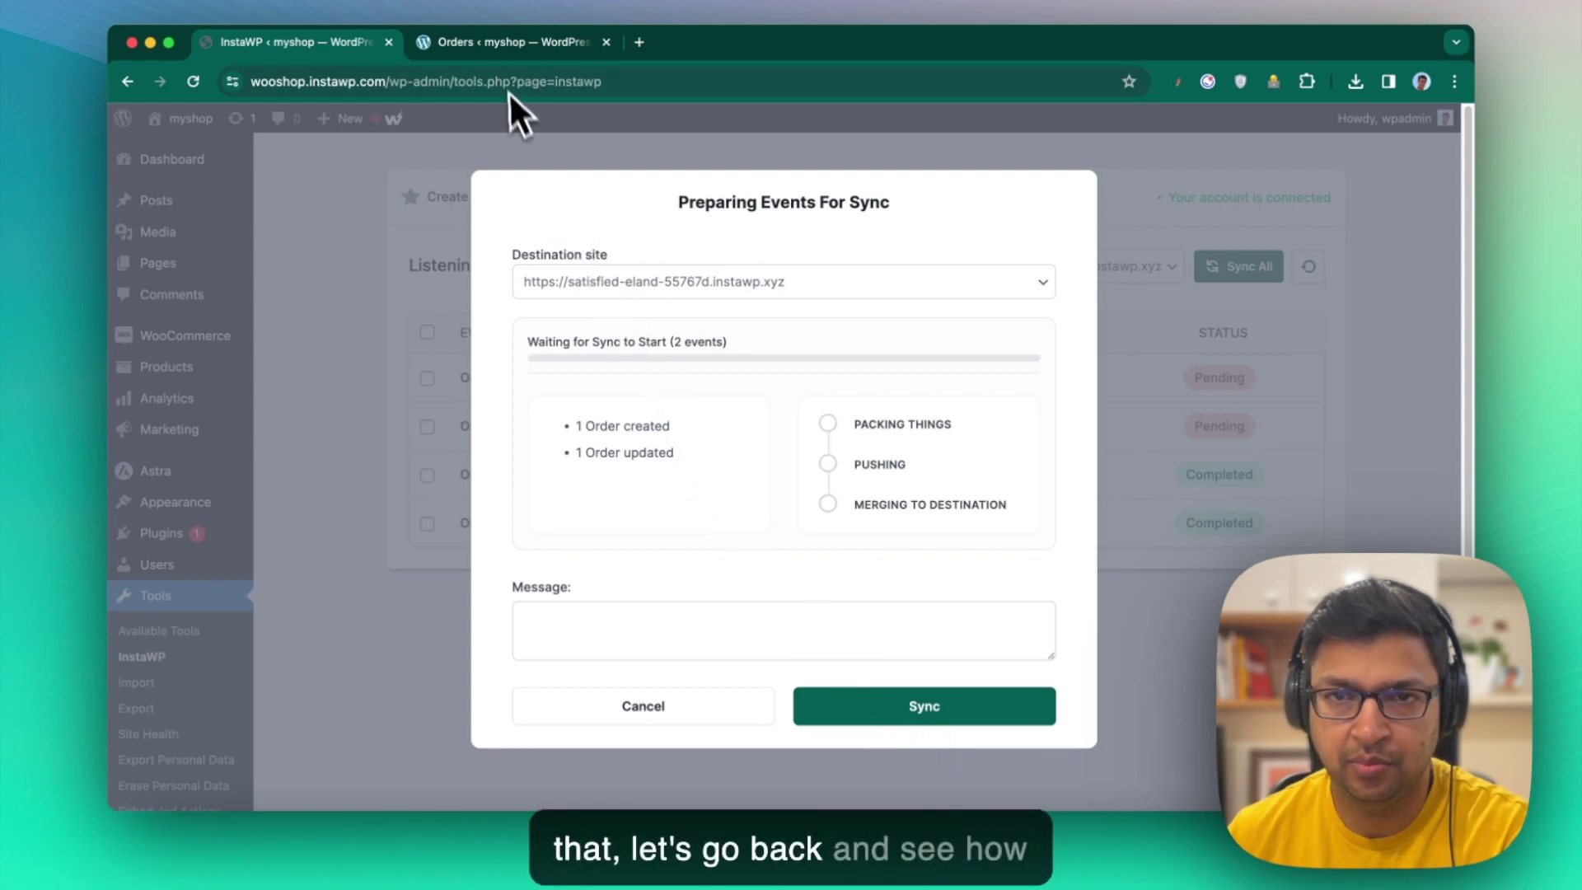
left_click(503, 55)
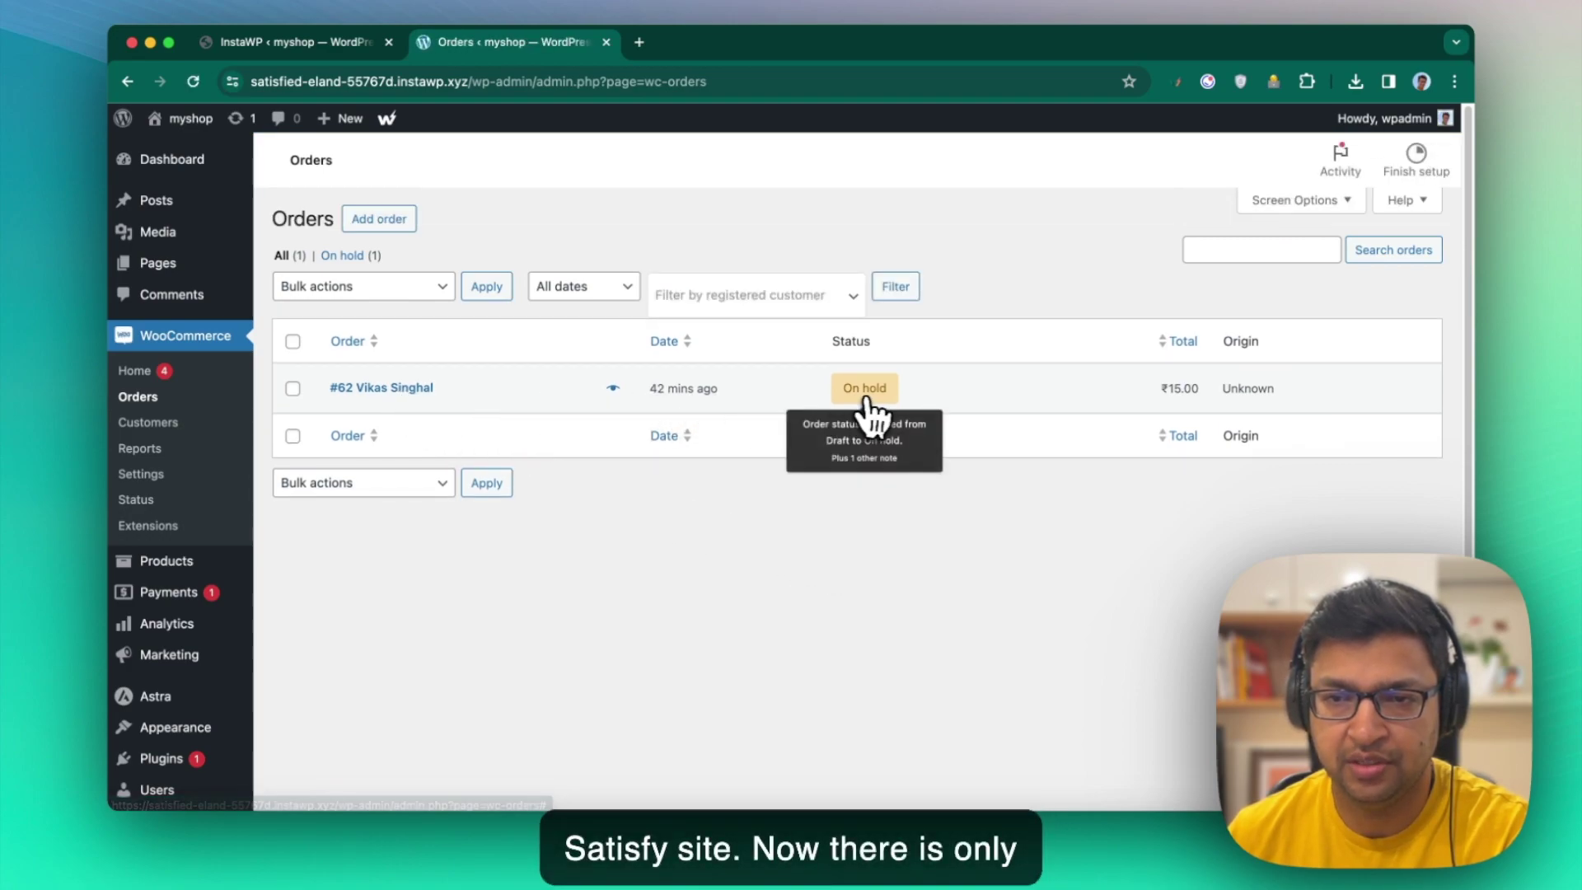
left_click(324, 51)
left_click(894, 697)
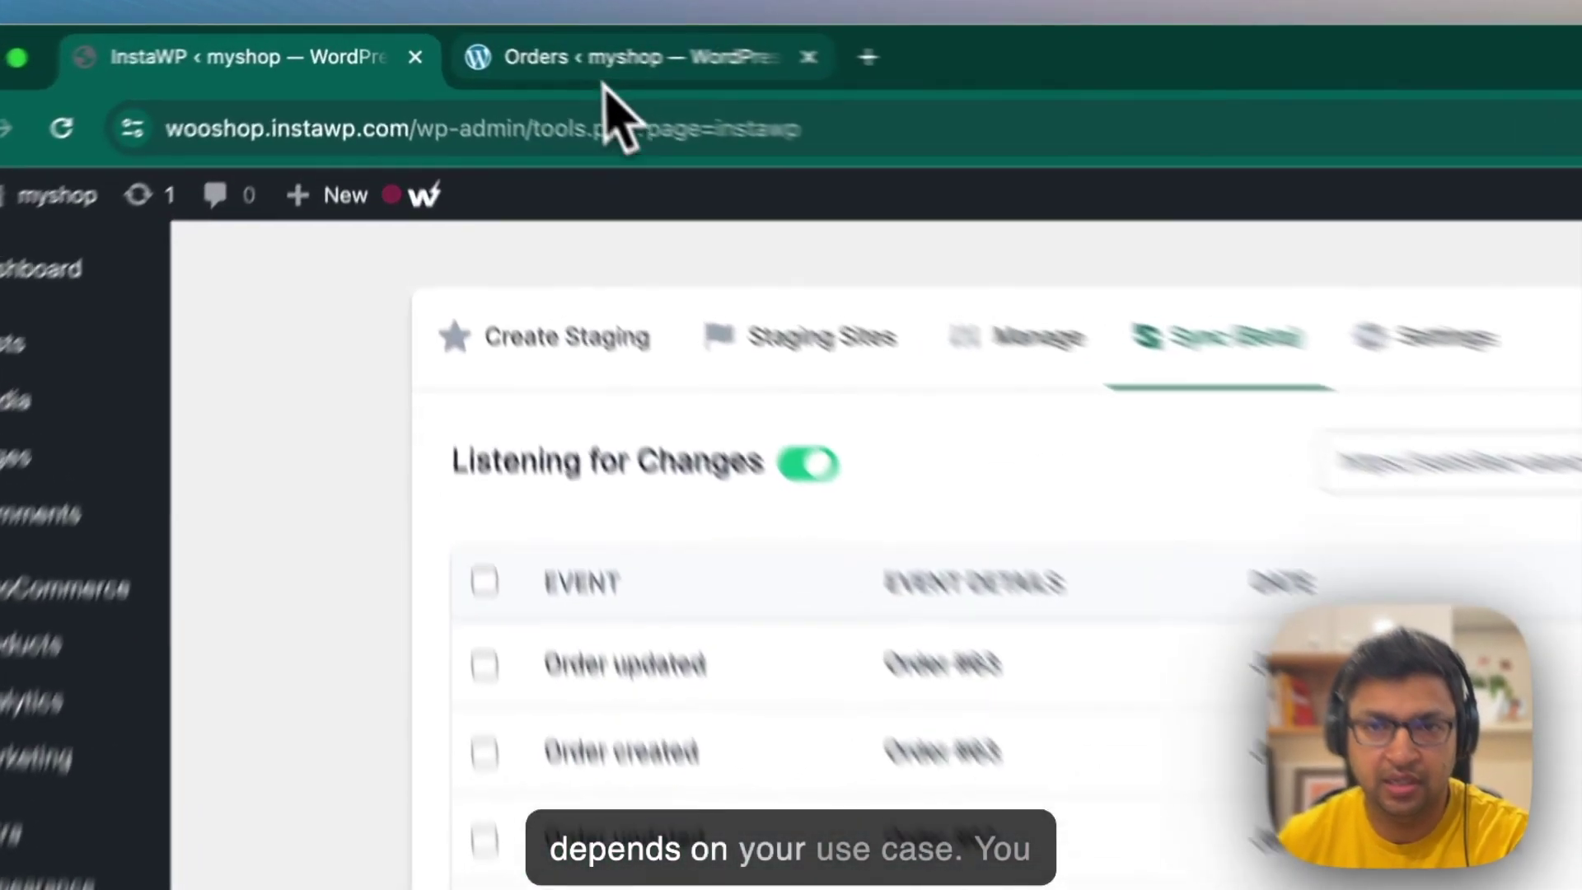
left_click(498, 46)
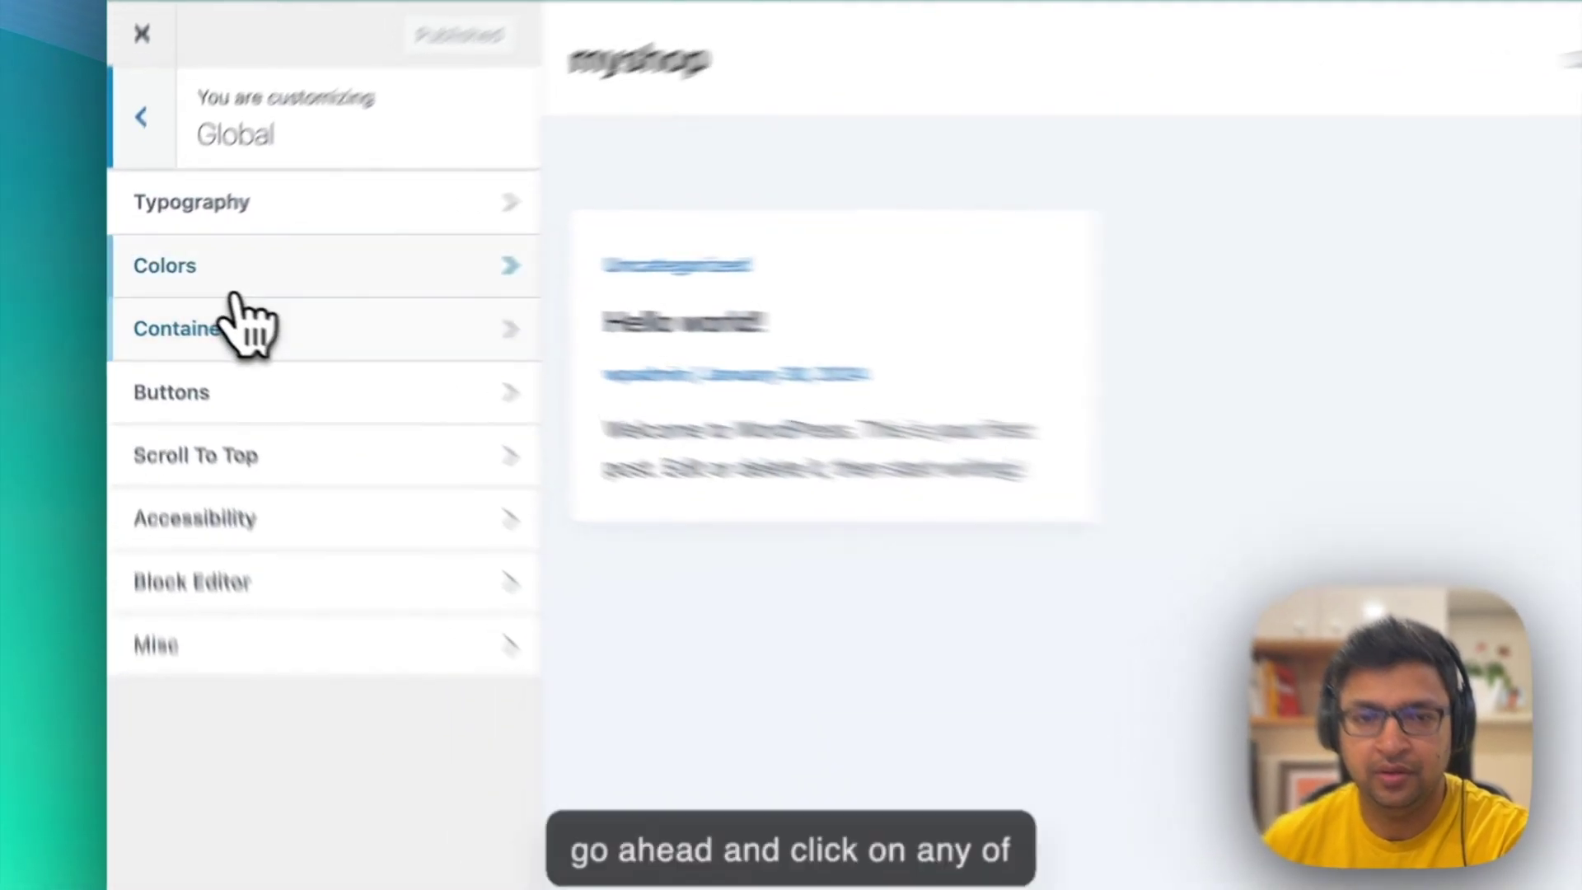
Step: Apply the purple Style 3 global colour palette on the staging site
left_click(190, 273)
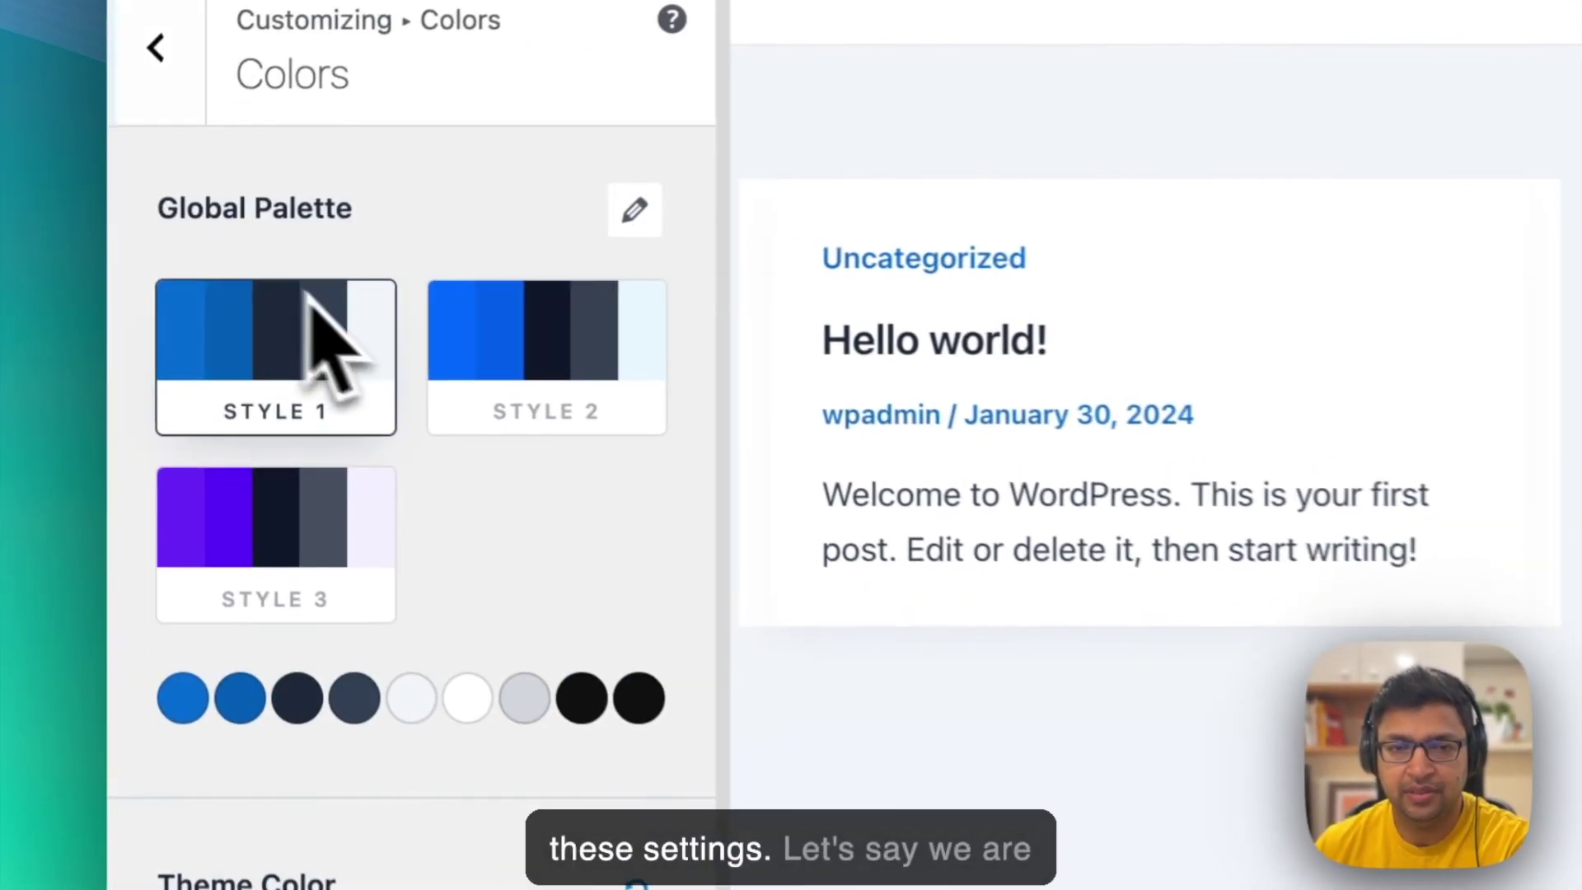
left_click(270, 591)
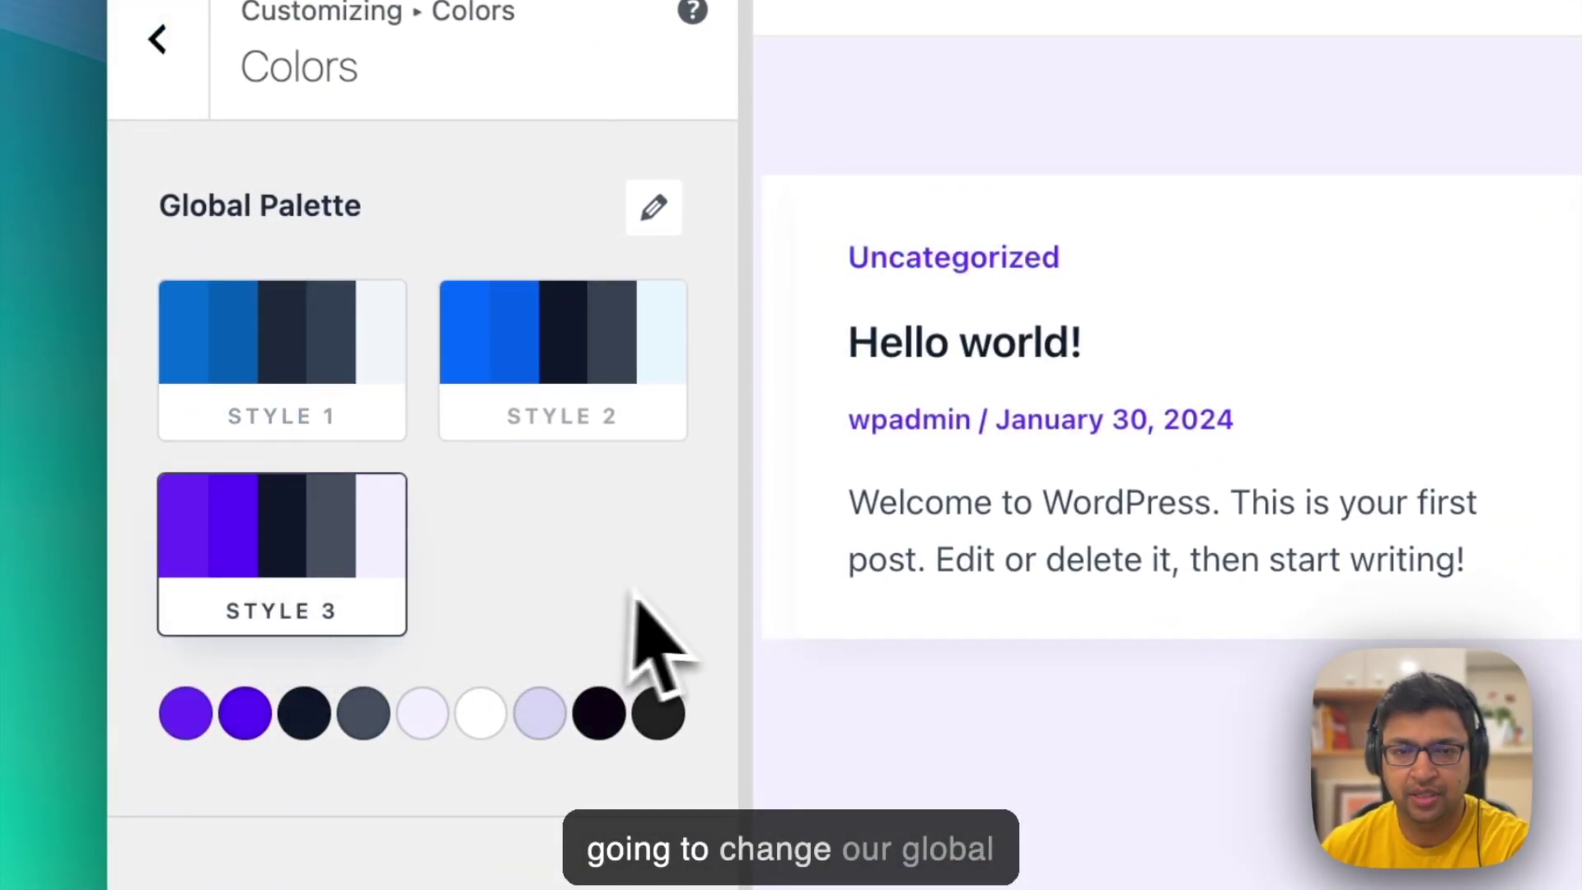
scroll(659, 609, "down", 3)
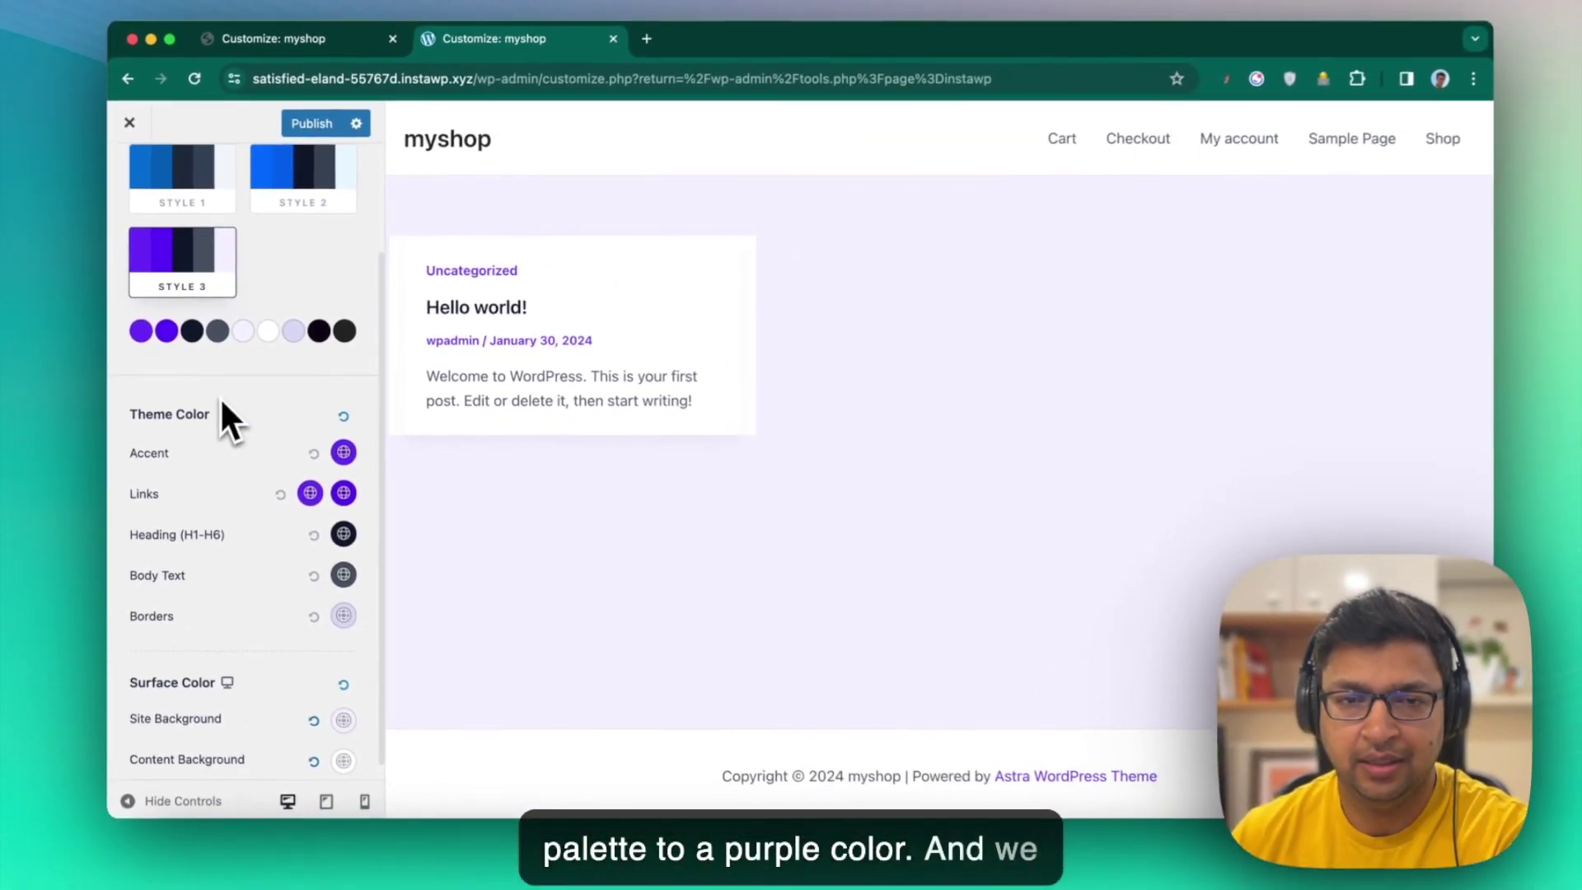
scroll(222, 397, "down", 1)
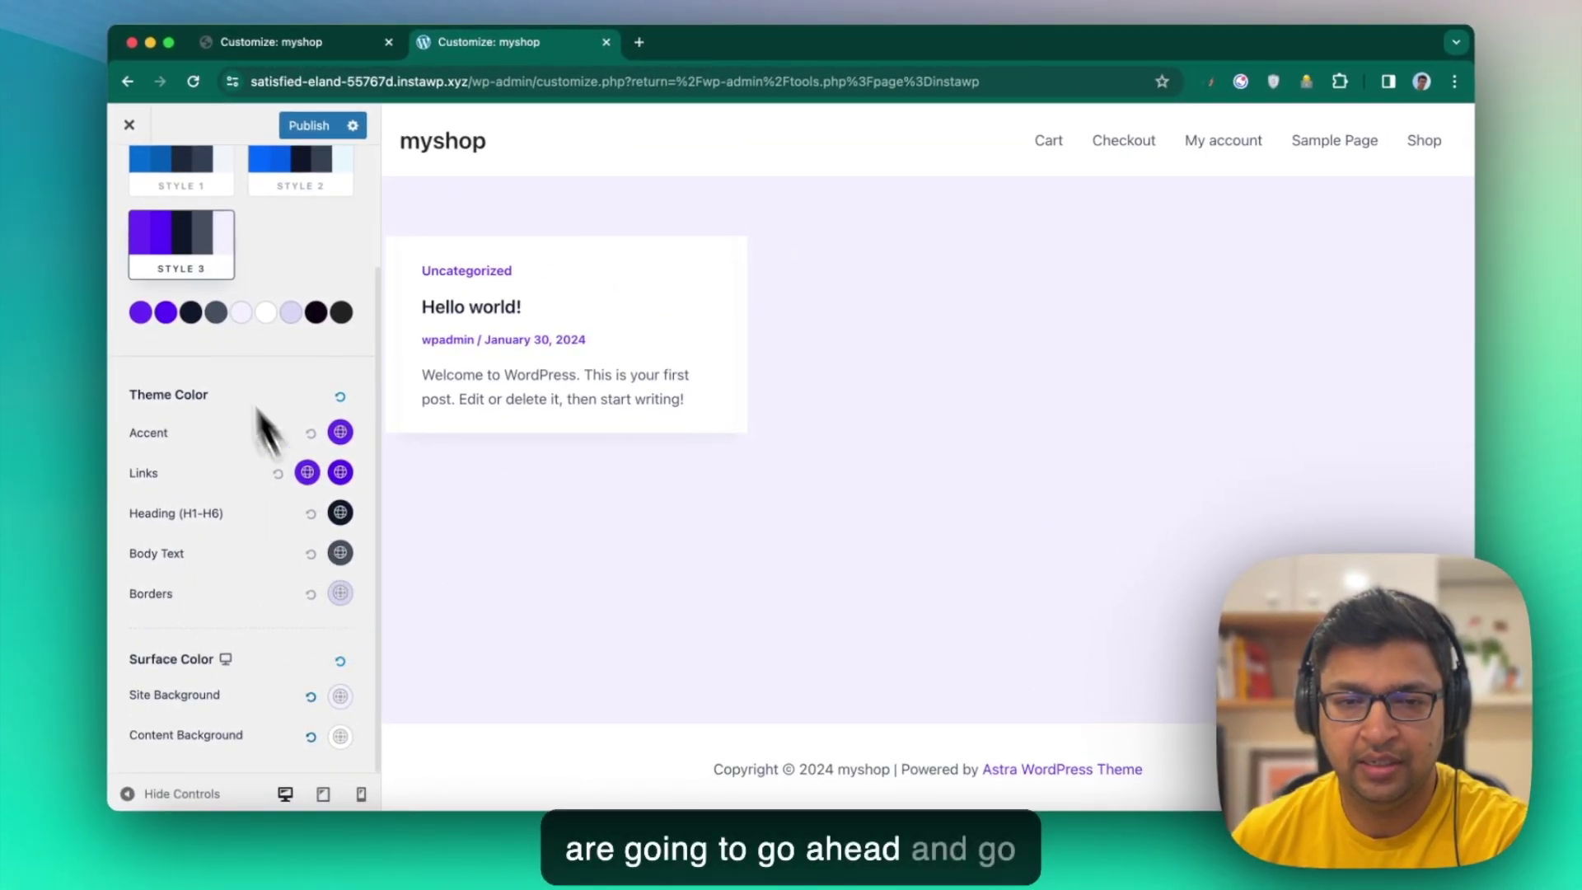
scroll(177, 329, "up", 5)
left_click(130, 174)
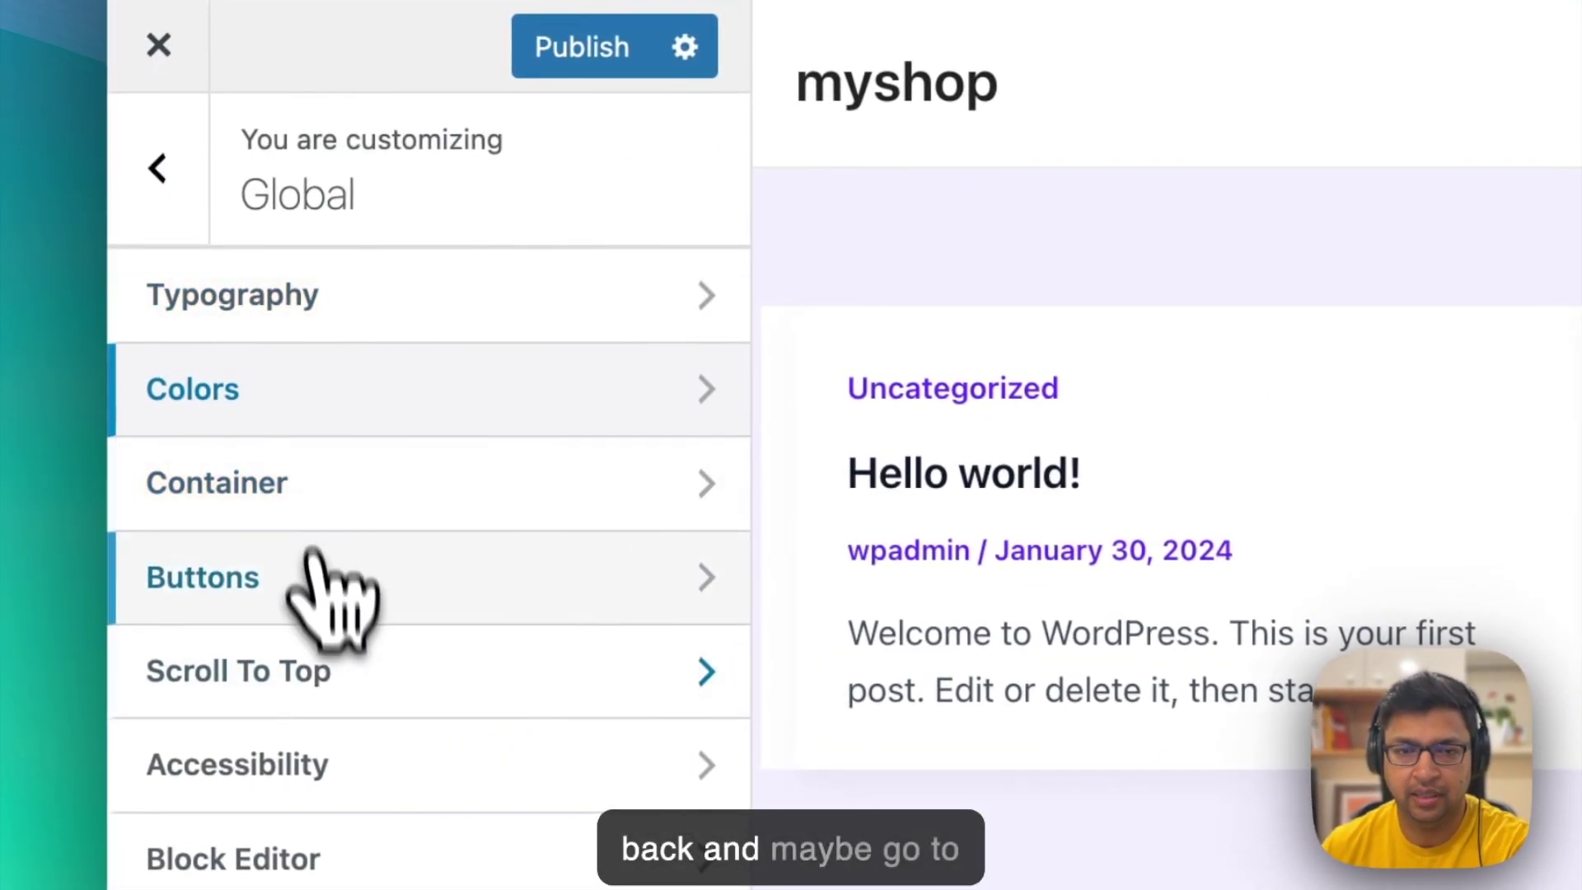
Step: Switch typography to the Rubik / Karla preset and publish the Customizer changes
left_click(294, 317)
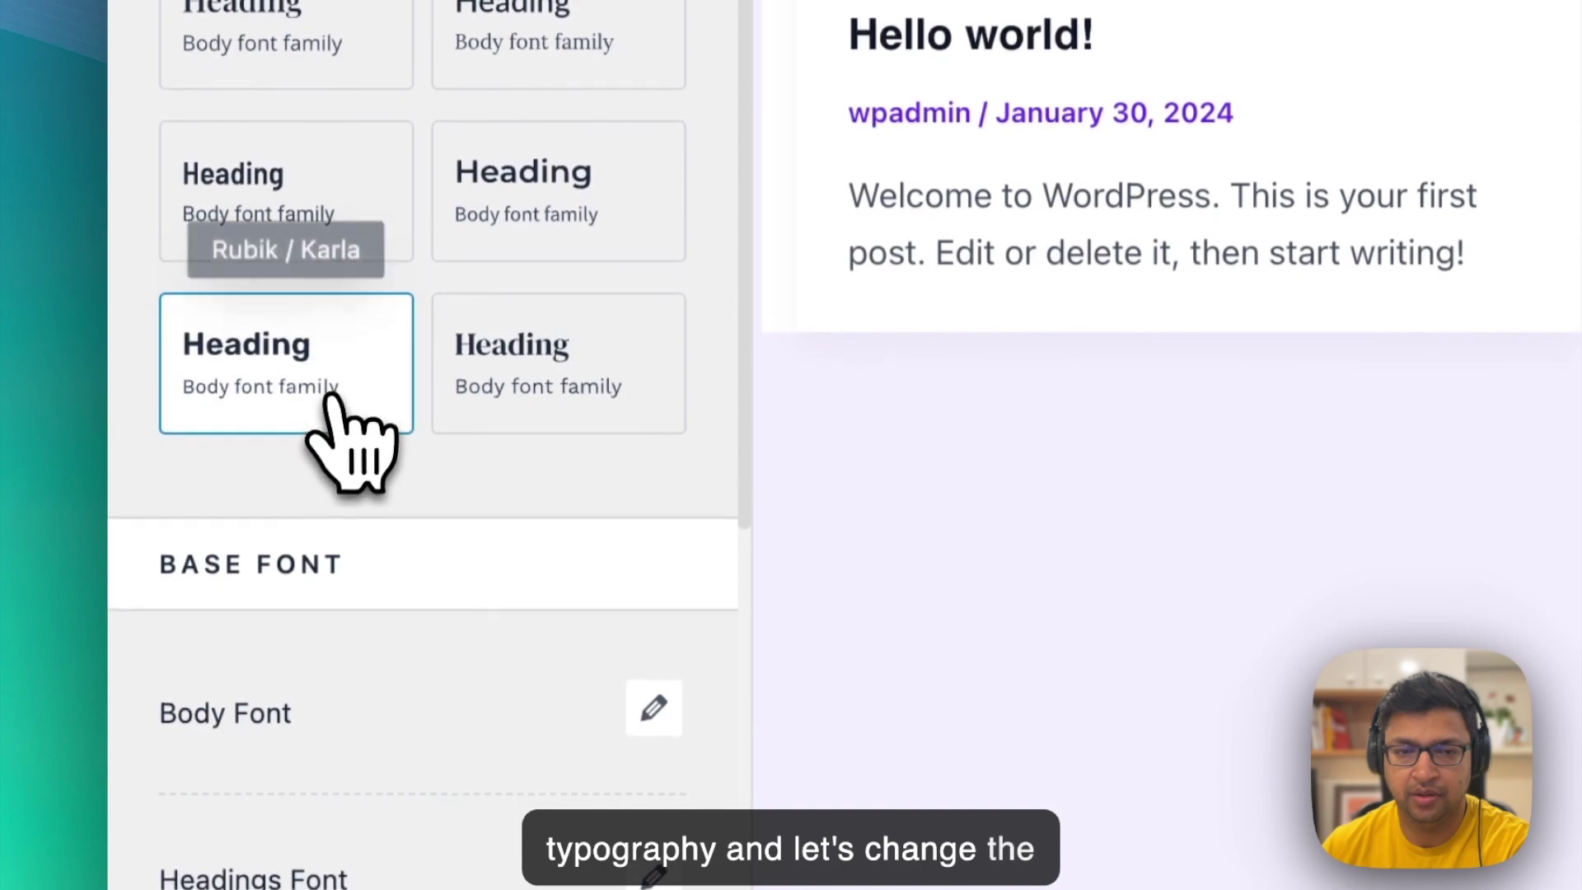
left_click(329, 835)
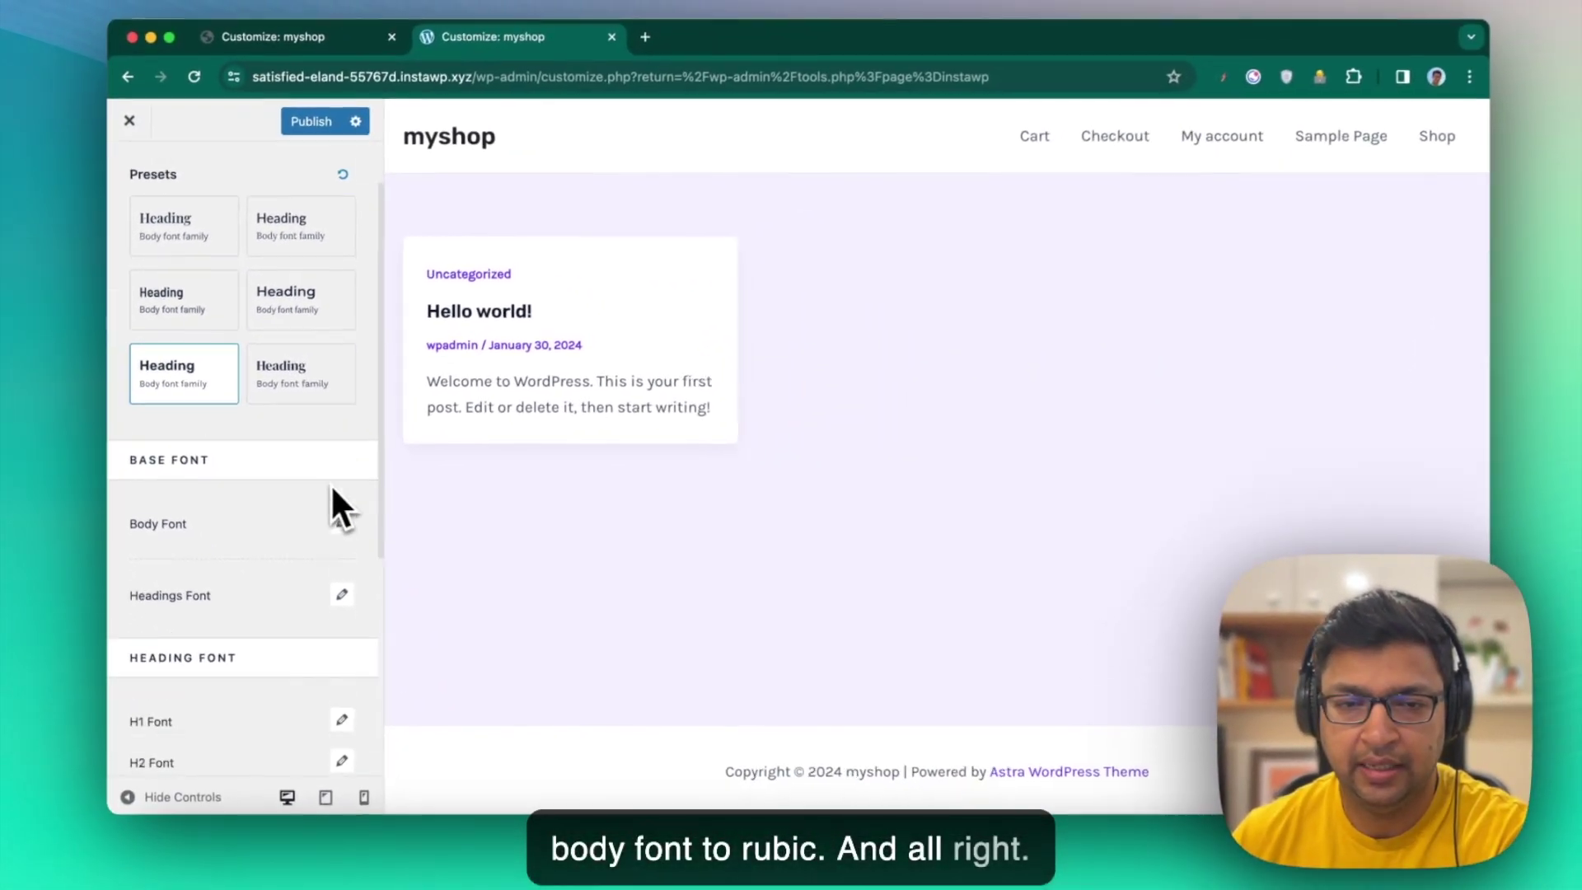
scroll(577, 618, "down", 4)
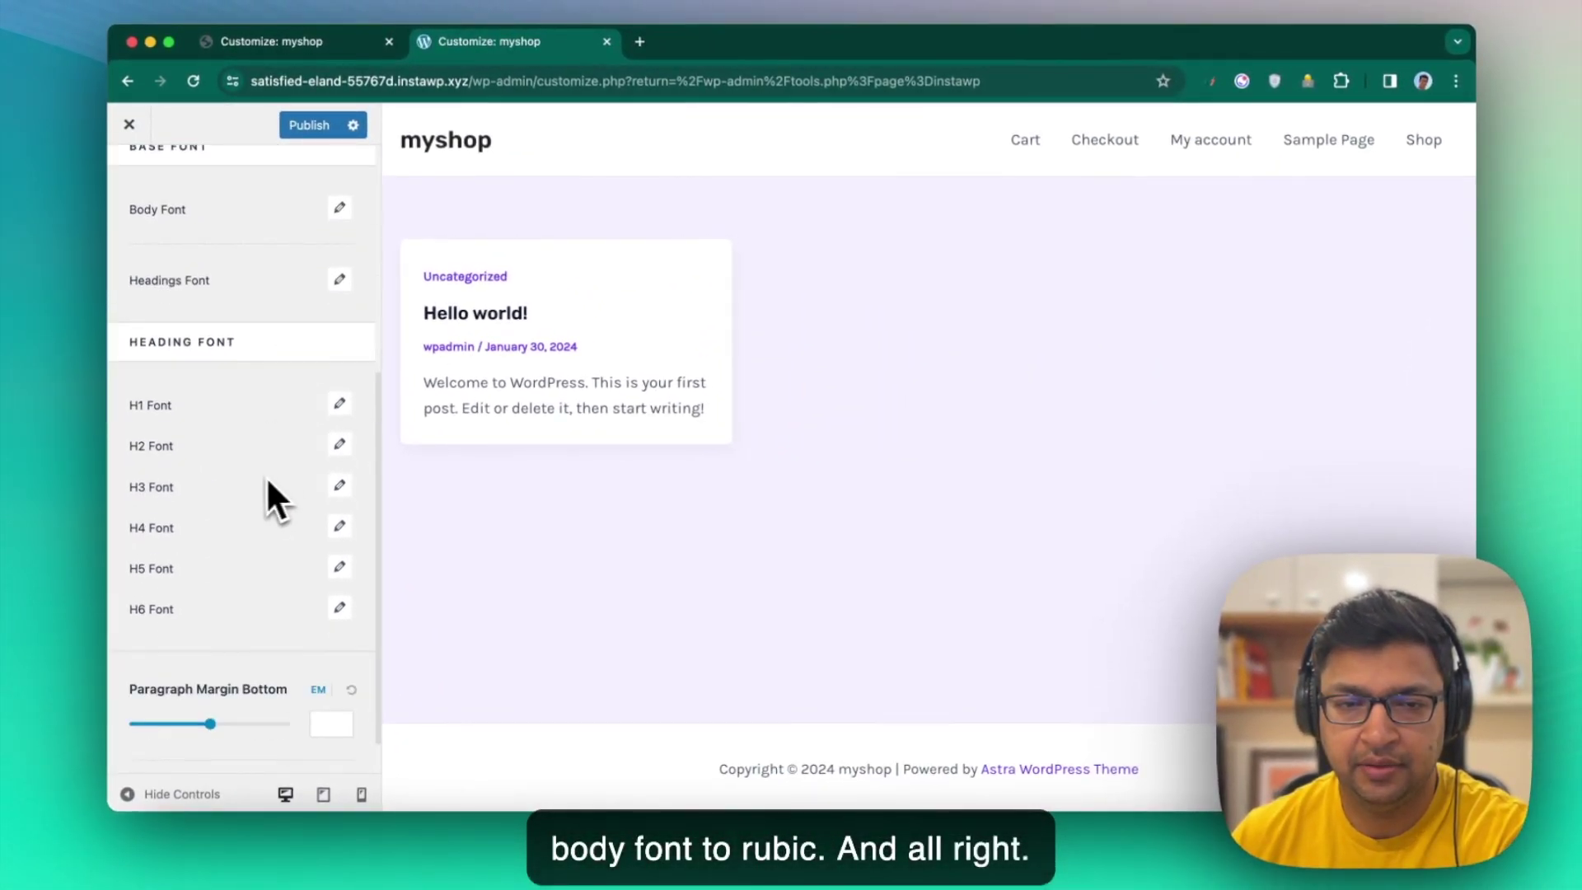
scroll(259, 479, "up", 5)
left_click(301, 130)
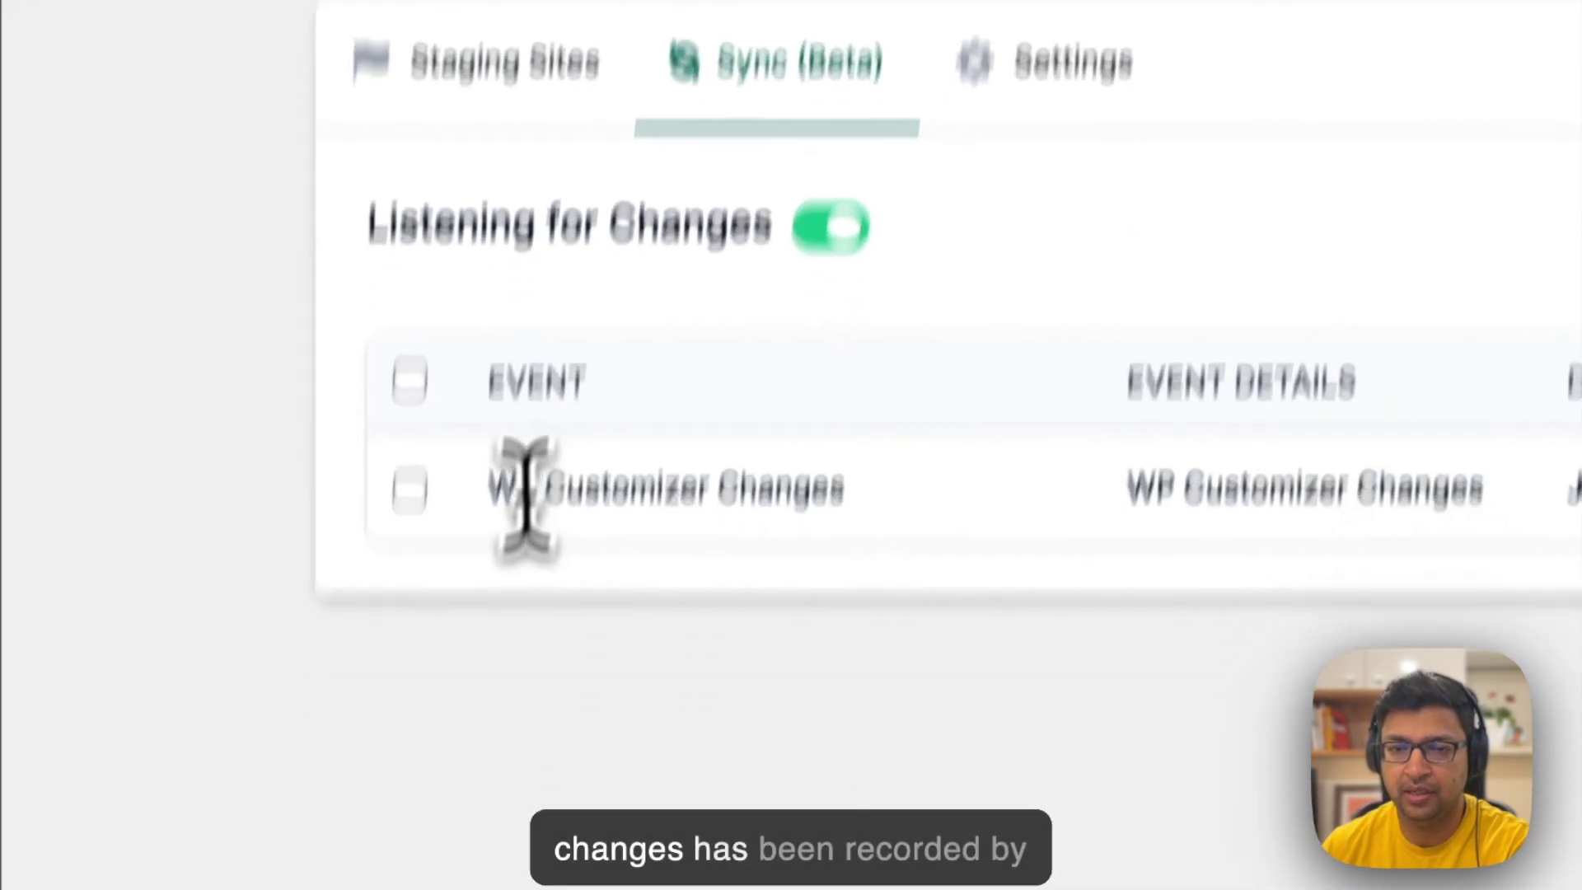
Step: Sync the WP Customizer Changes event from staging to the live wooshop site
left_click_drag(564, 837, 689, 837)
left_click_drag(584, 235, 896, 280)
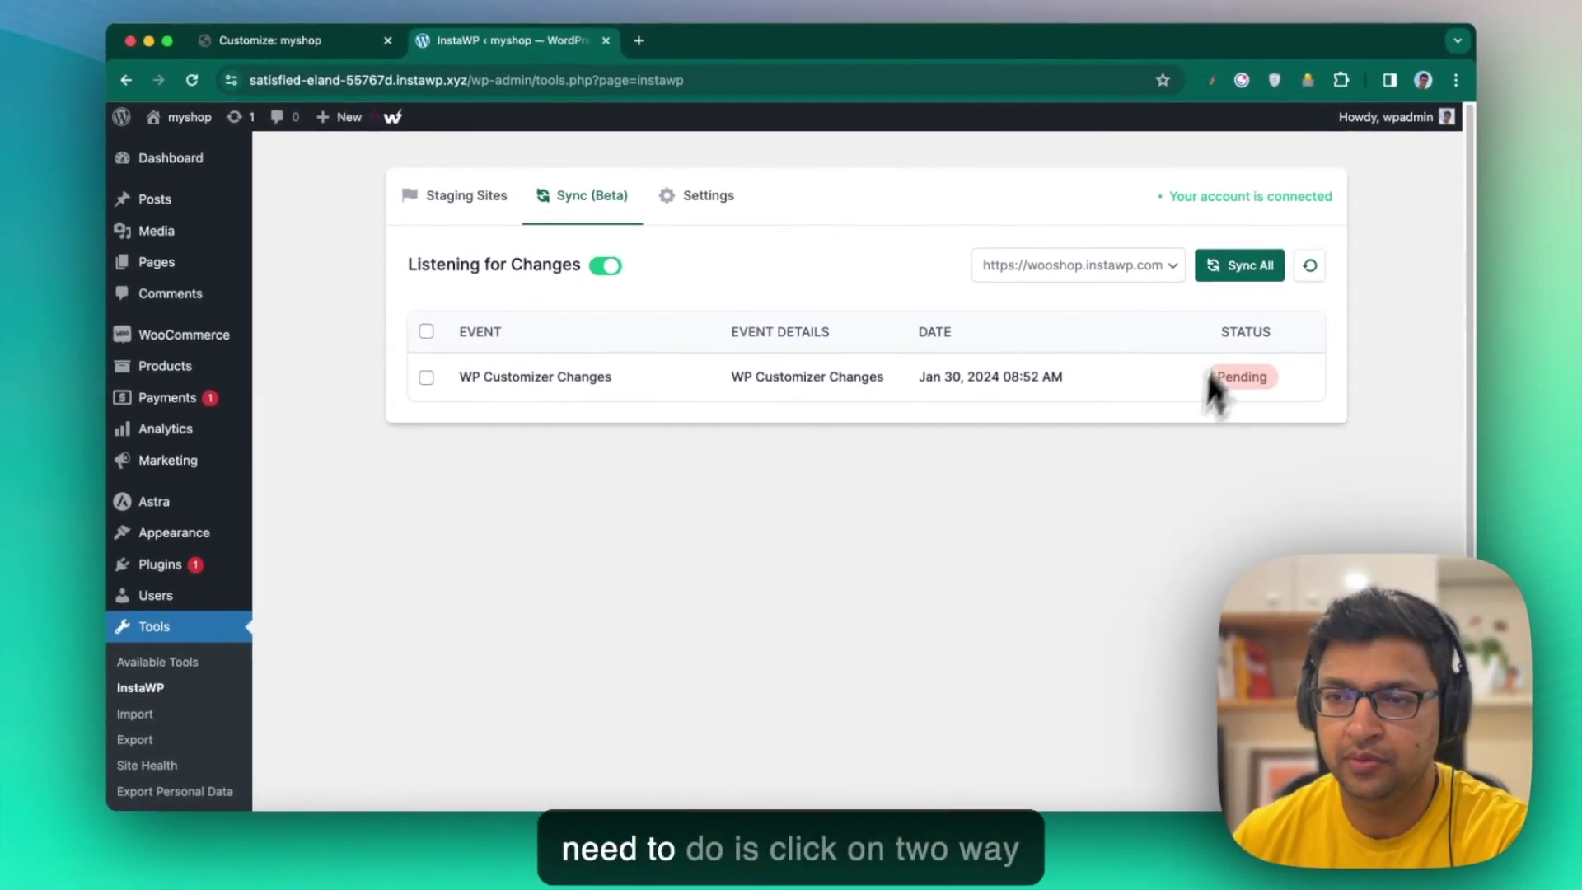
left_click(1244, 267)
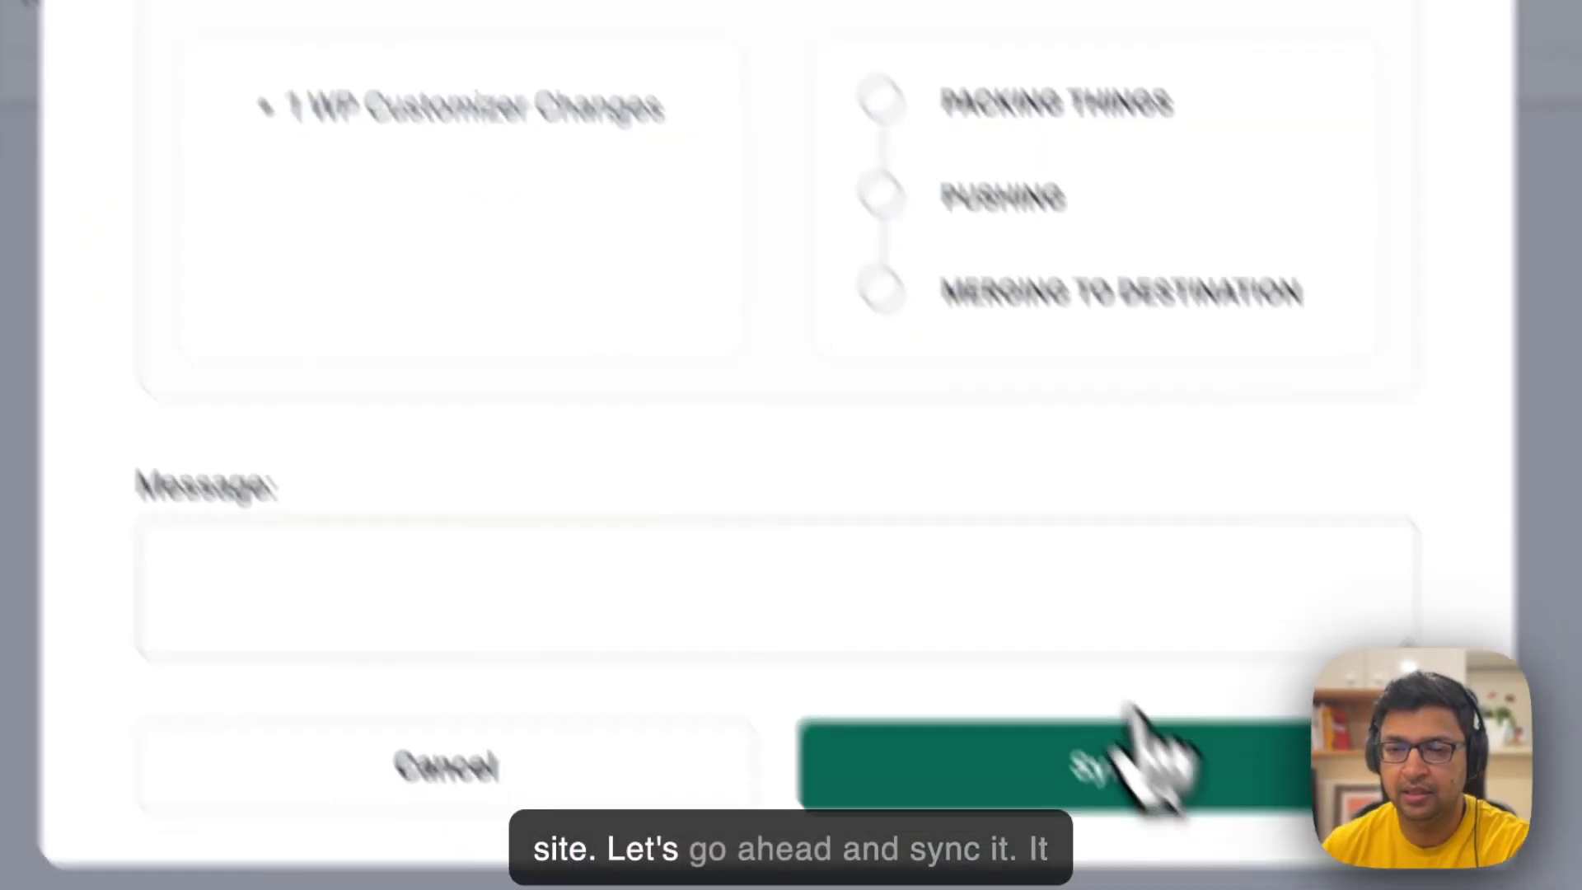
left_click(1123, 759)
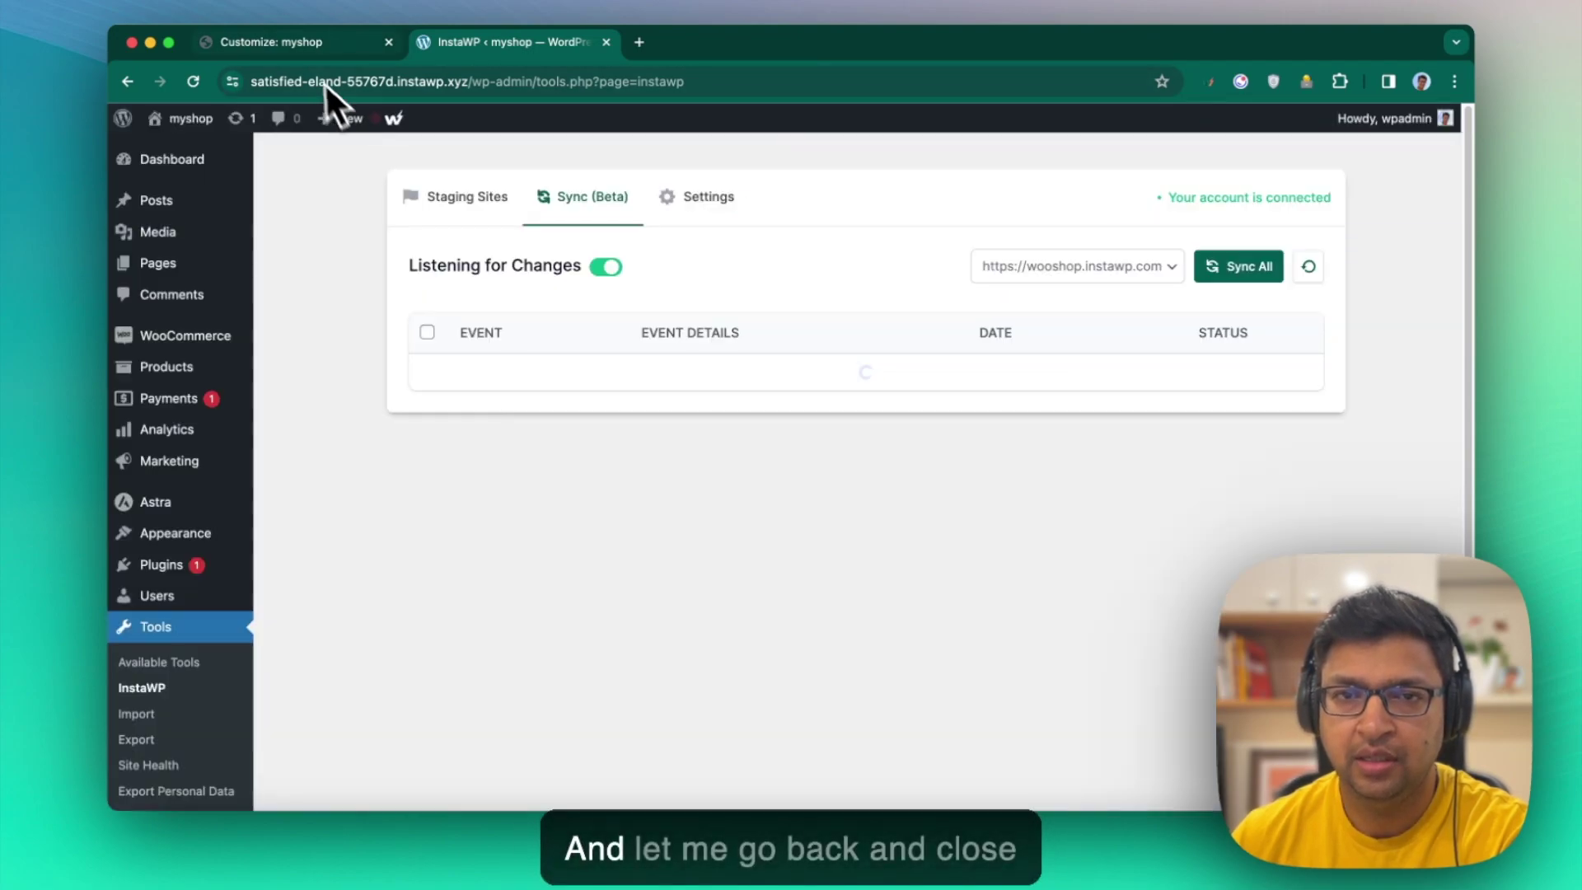
left_click(305, 46)
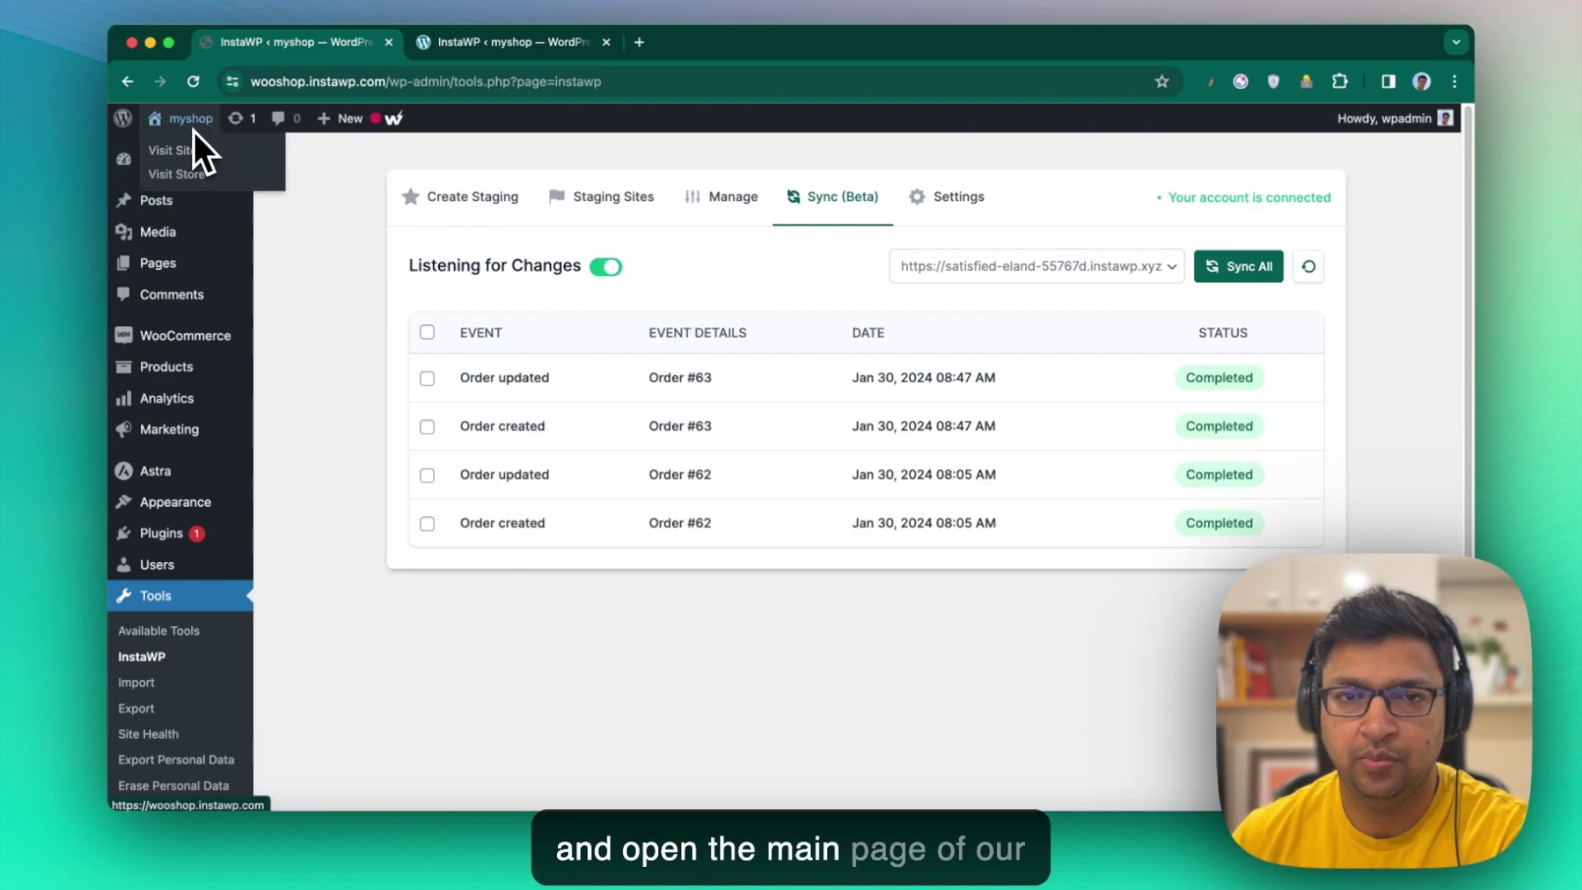
Step: Visit the live wooshop.instawp.com home page to see the purple palette and new fonts
left_click(181, 152)
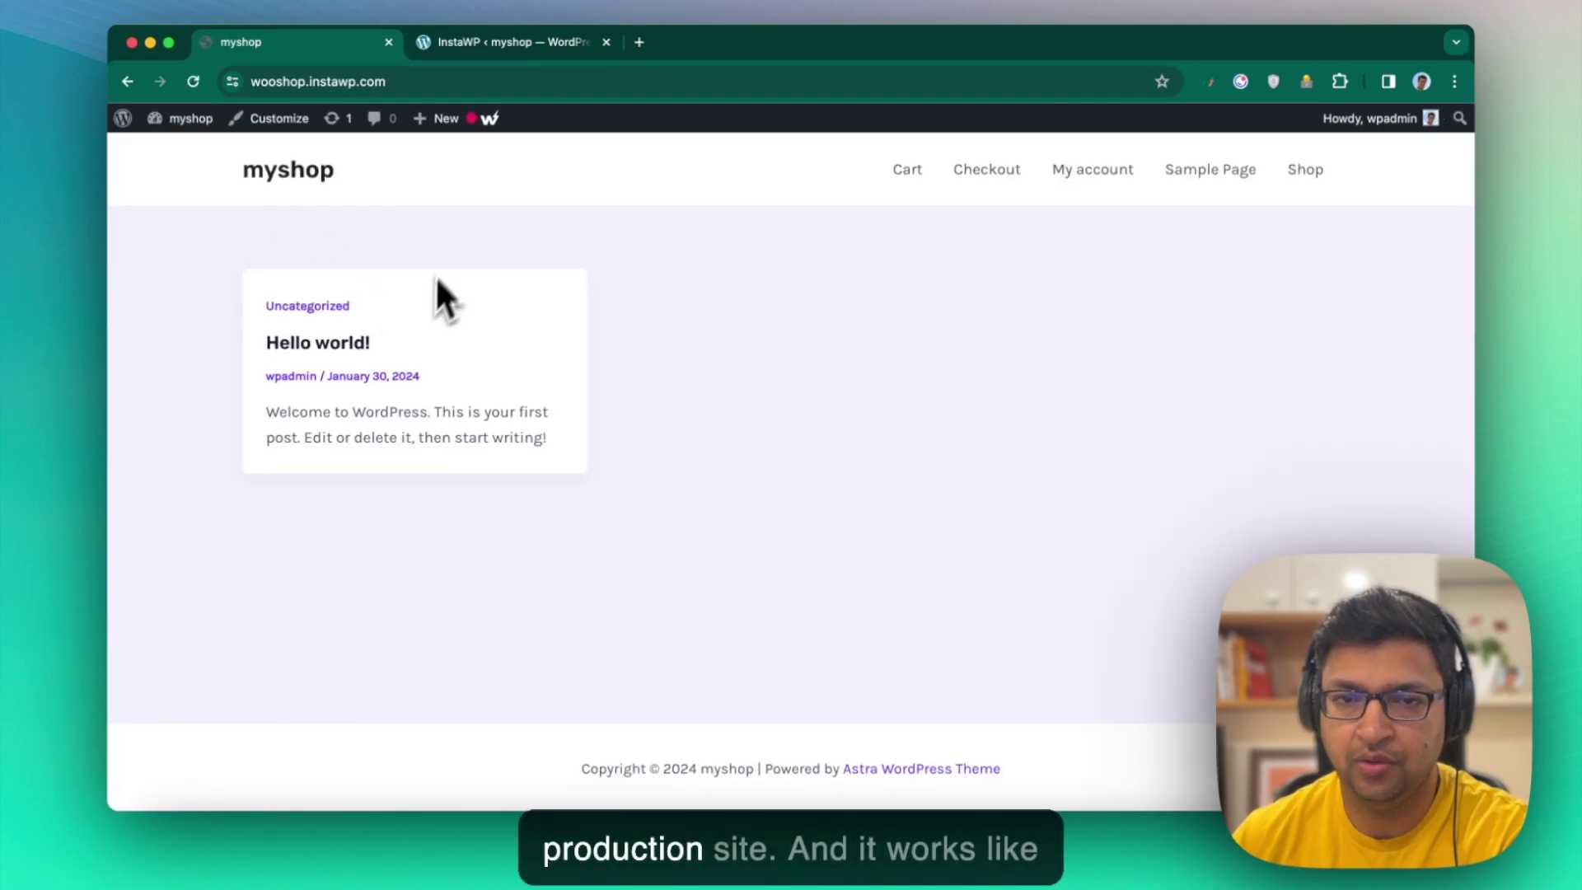